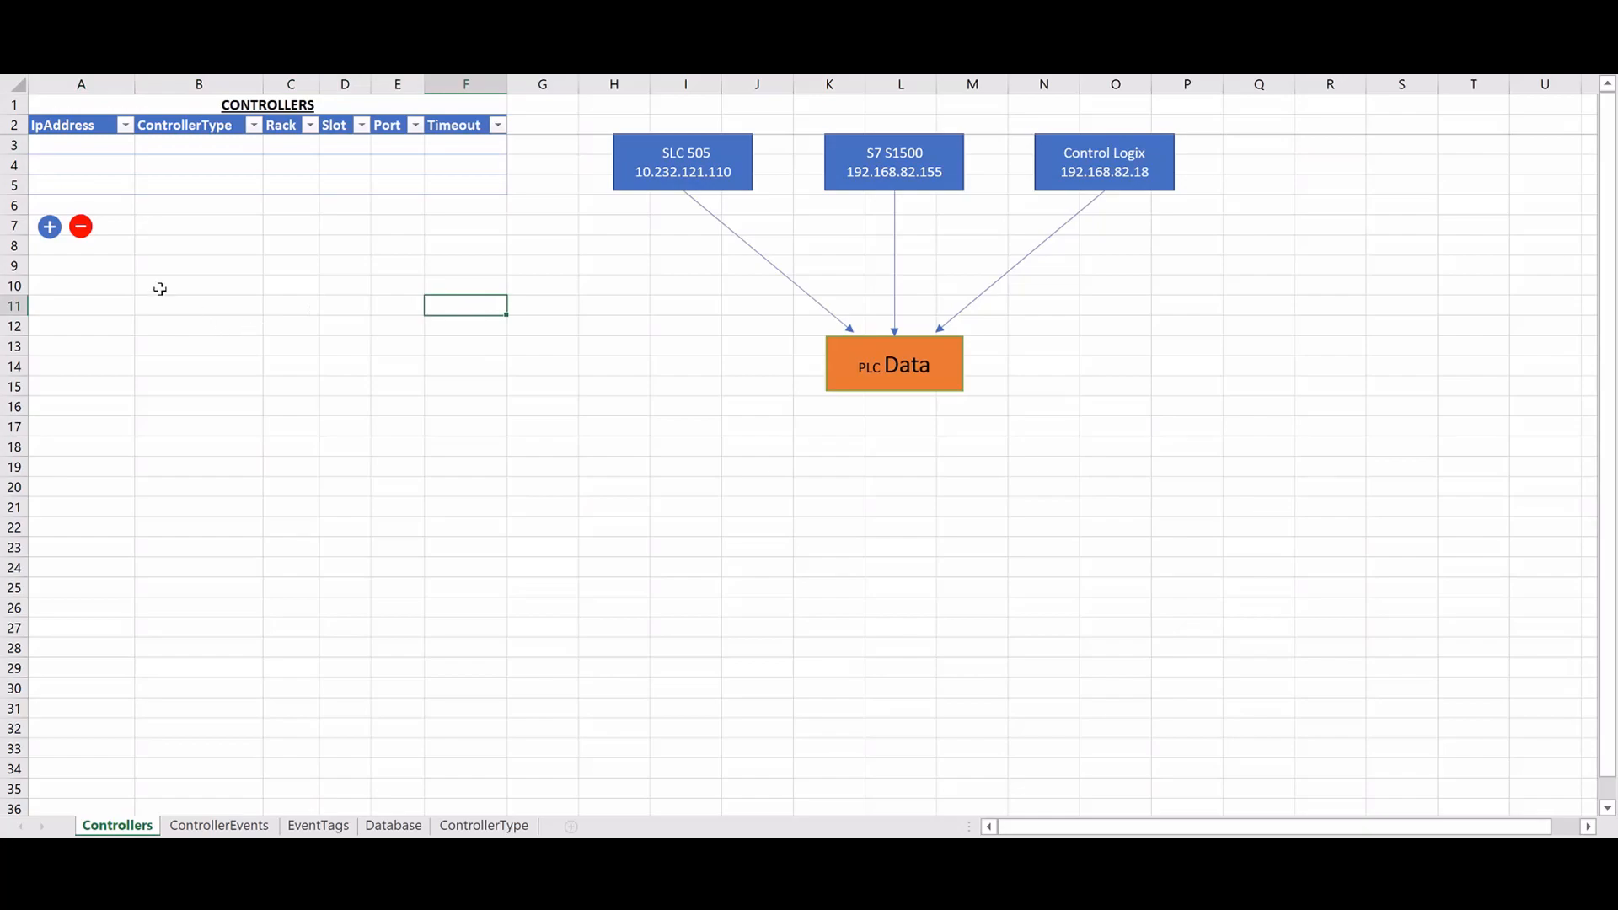
# Remove the empty rows from the Controllers table and enter a controller with IP address 192.168.82.155 and type S1500
pyautogui.click(78, 223)
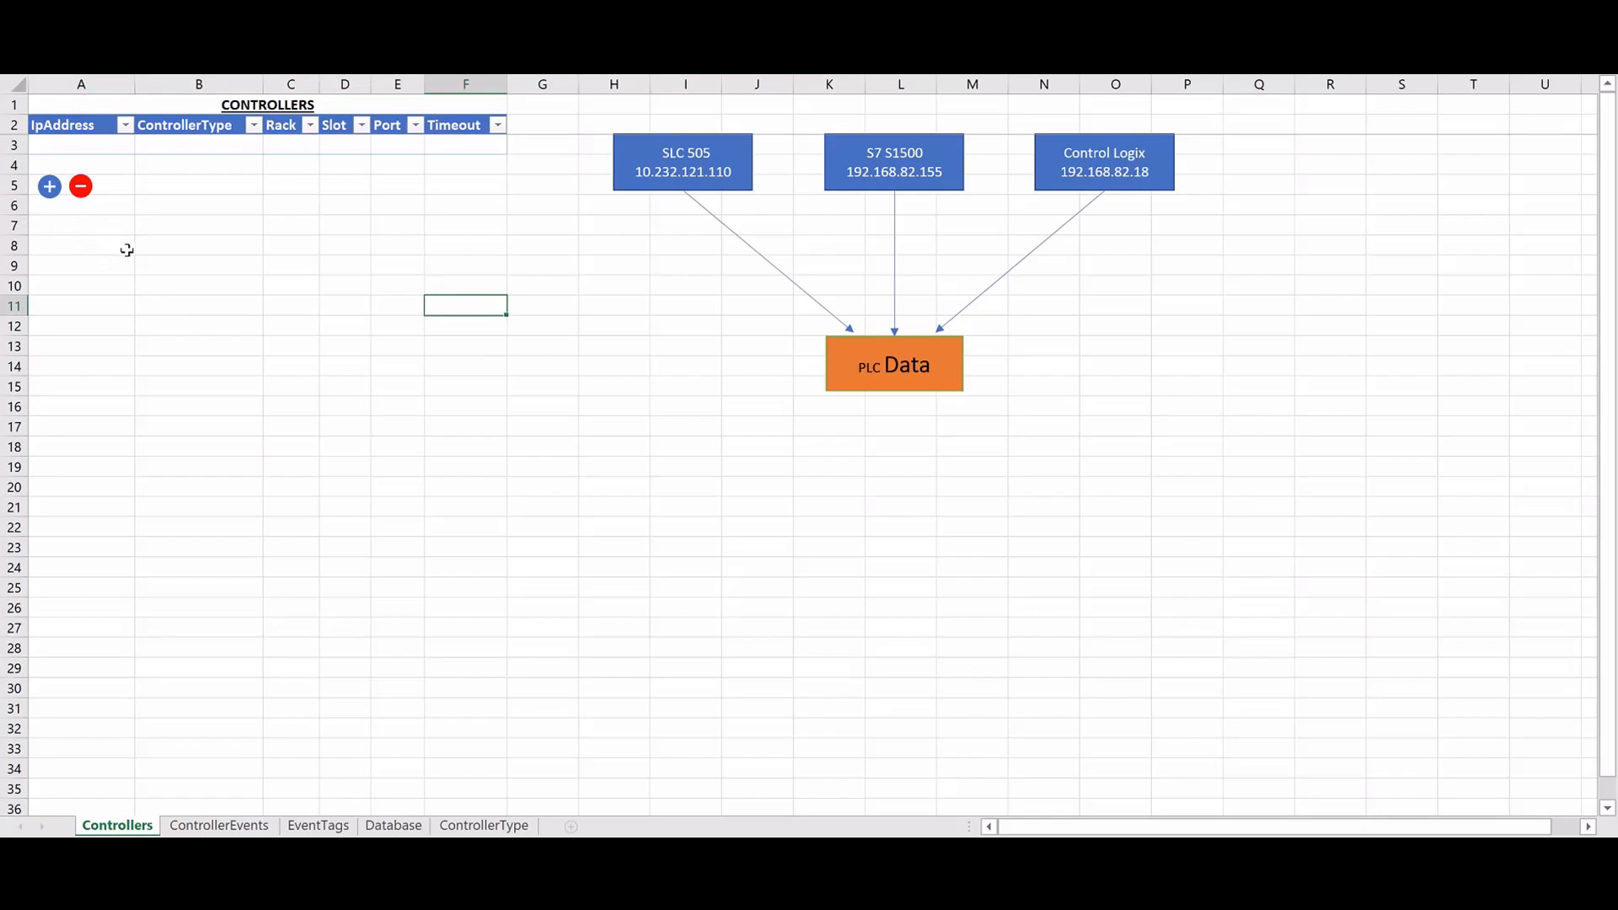
pyautogui.click(81, 146)
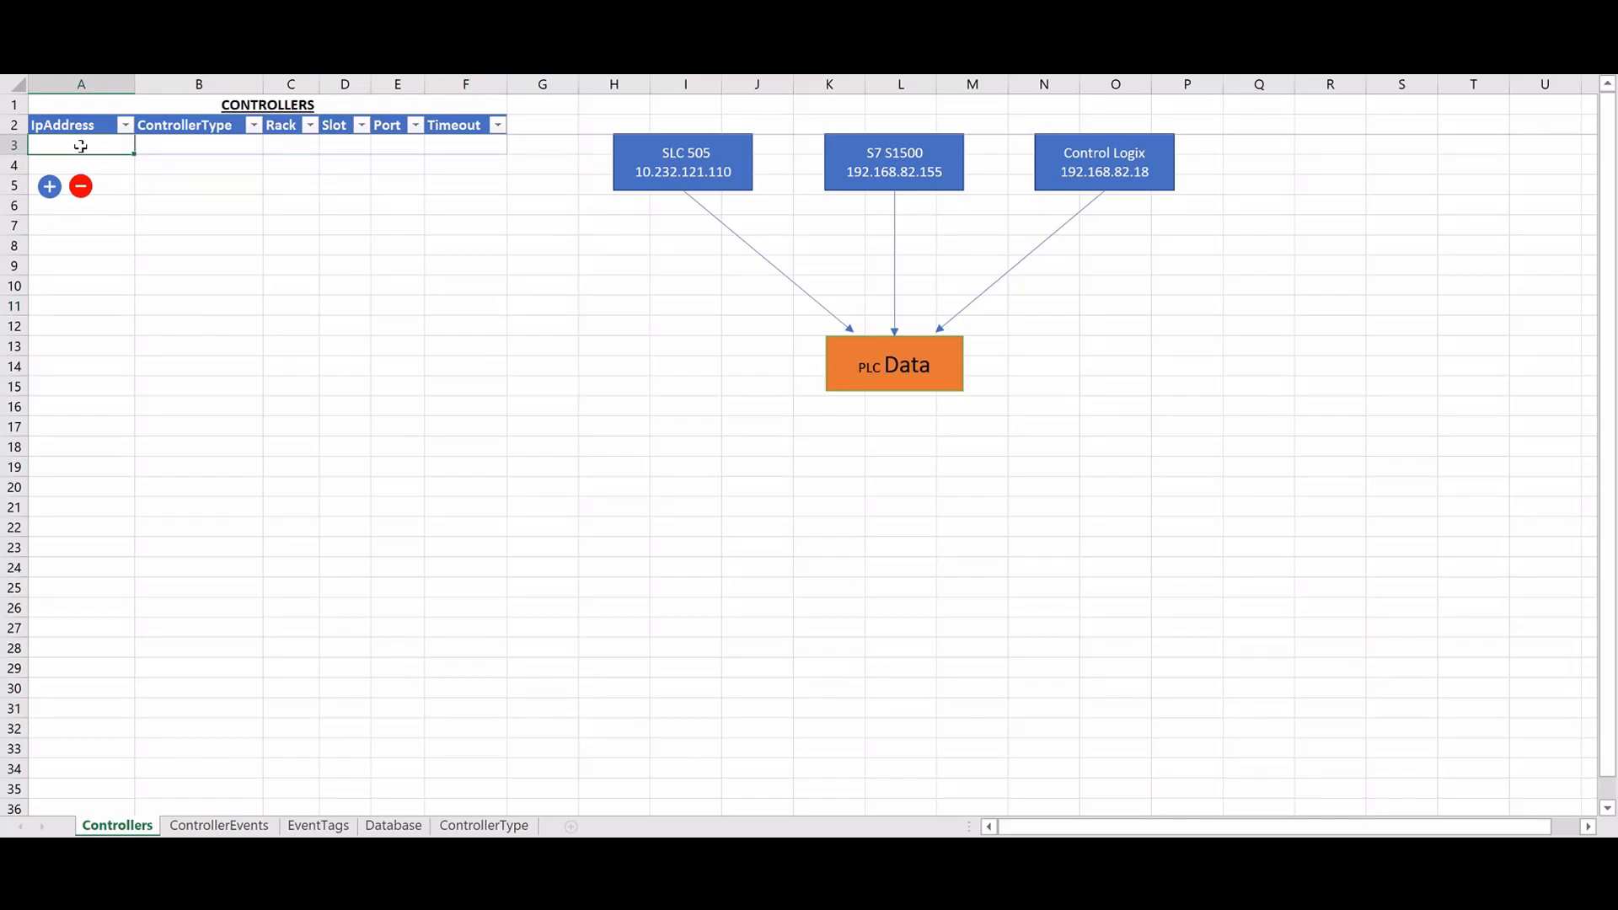
pyautogui.write('192.168.82.155')
pyautogui.click(219, 154)
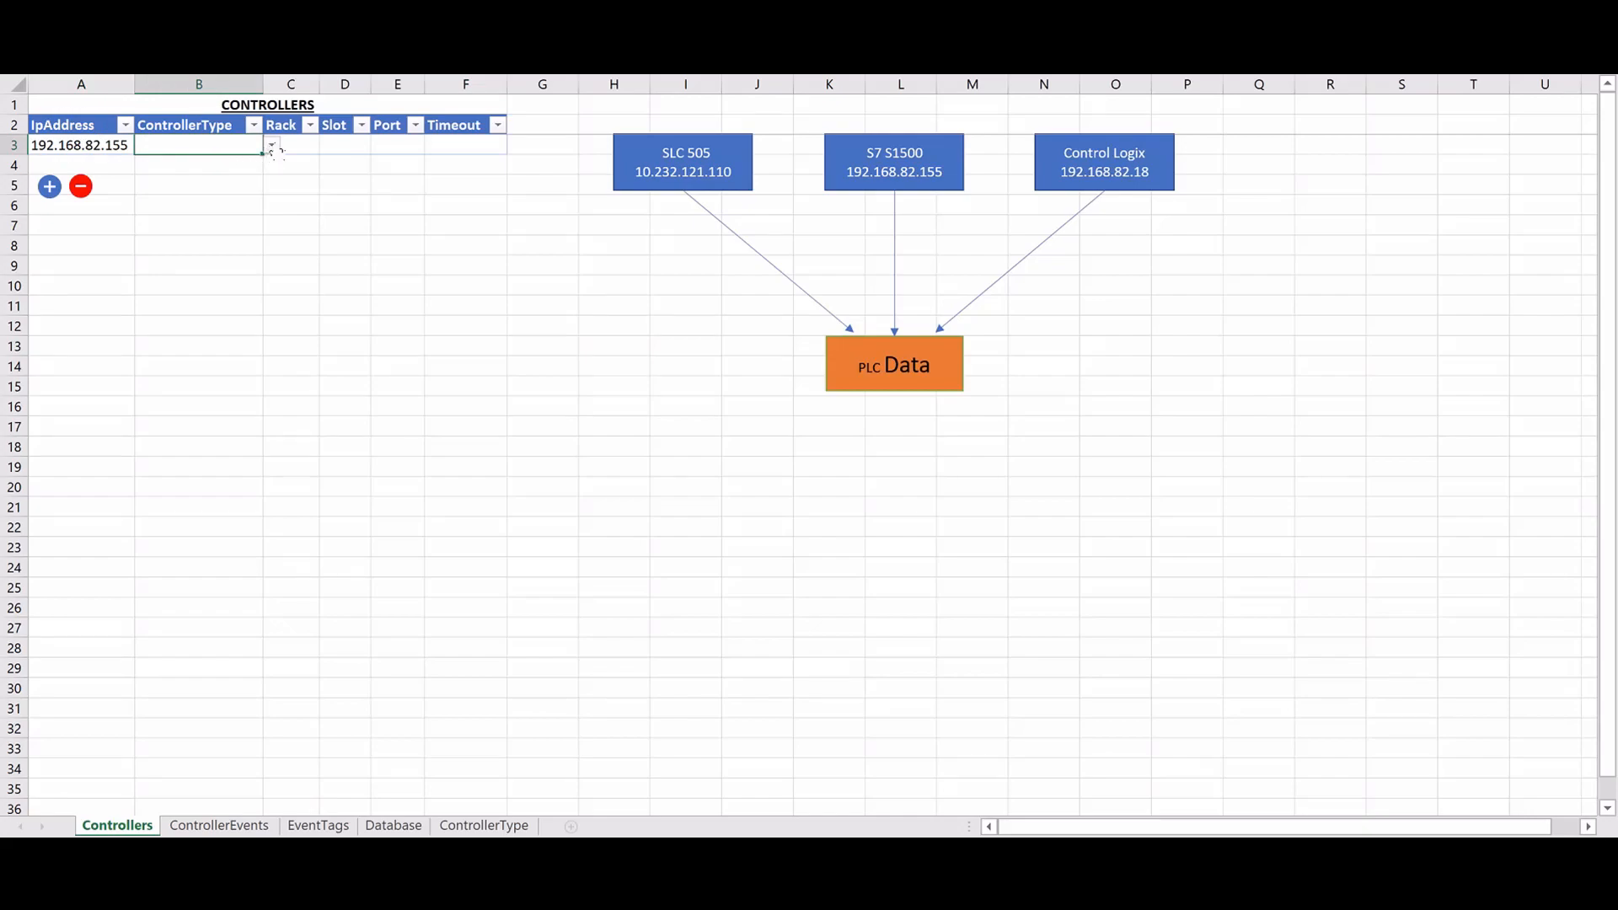
pyautogui.click(272, 147)
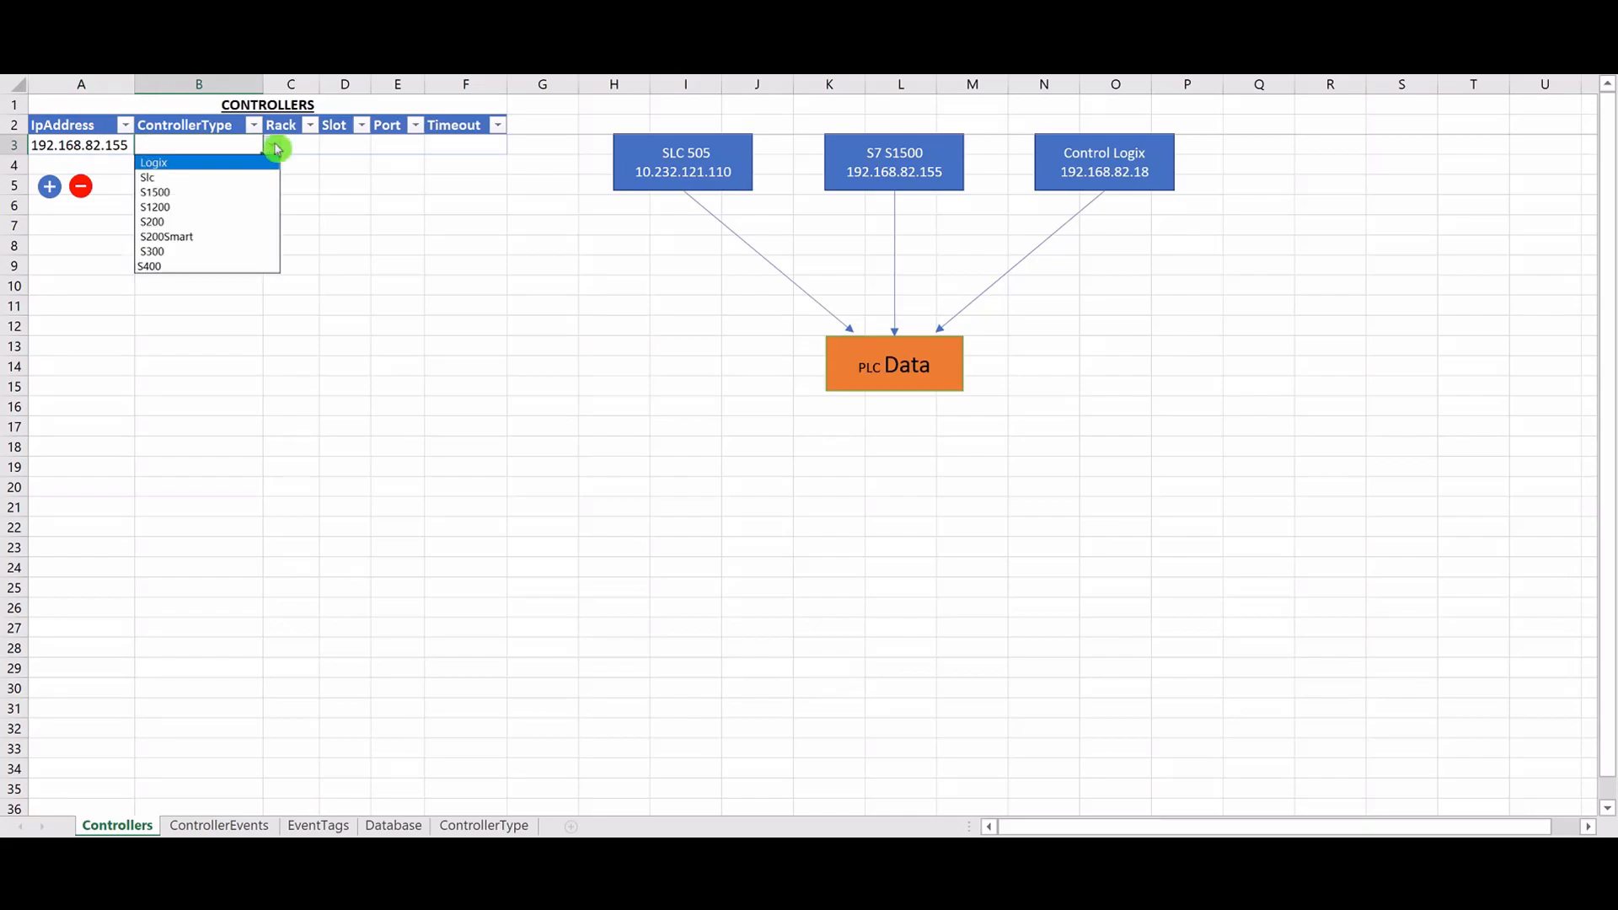
pyautogui.click(187, 200)
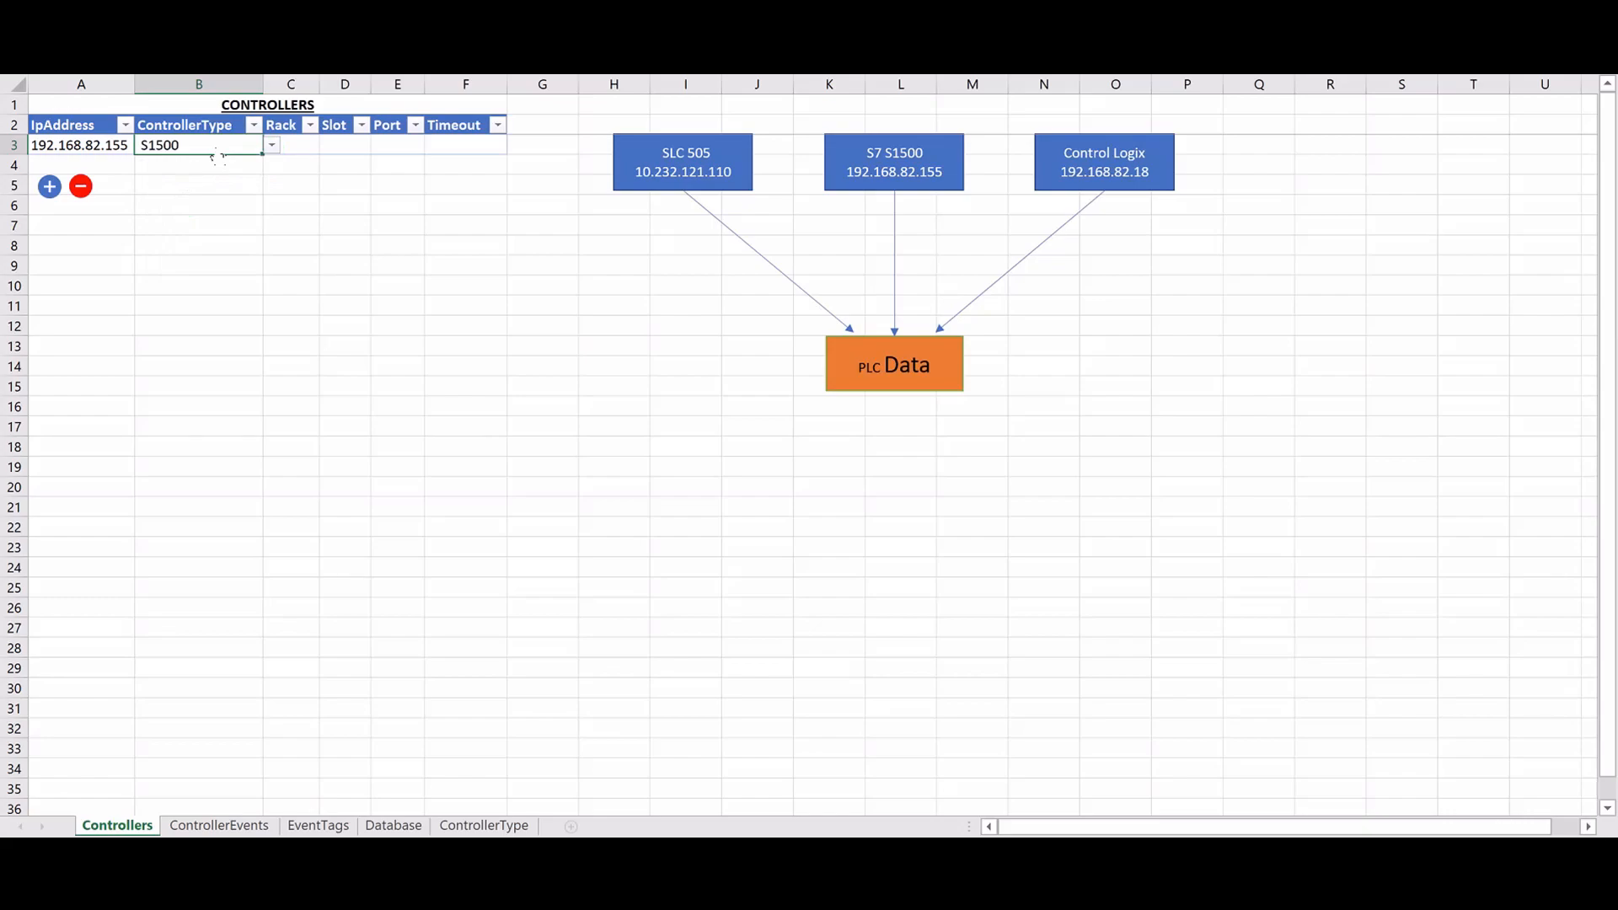
# Set the S1500 controller's rack to 0, slot to 1, port to 102 and timeout to 3000
pyautogui.click(292, 141)
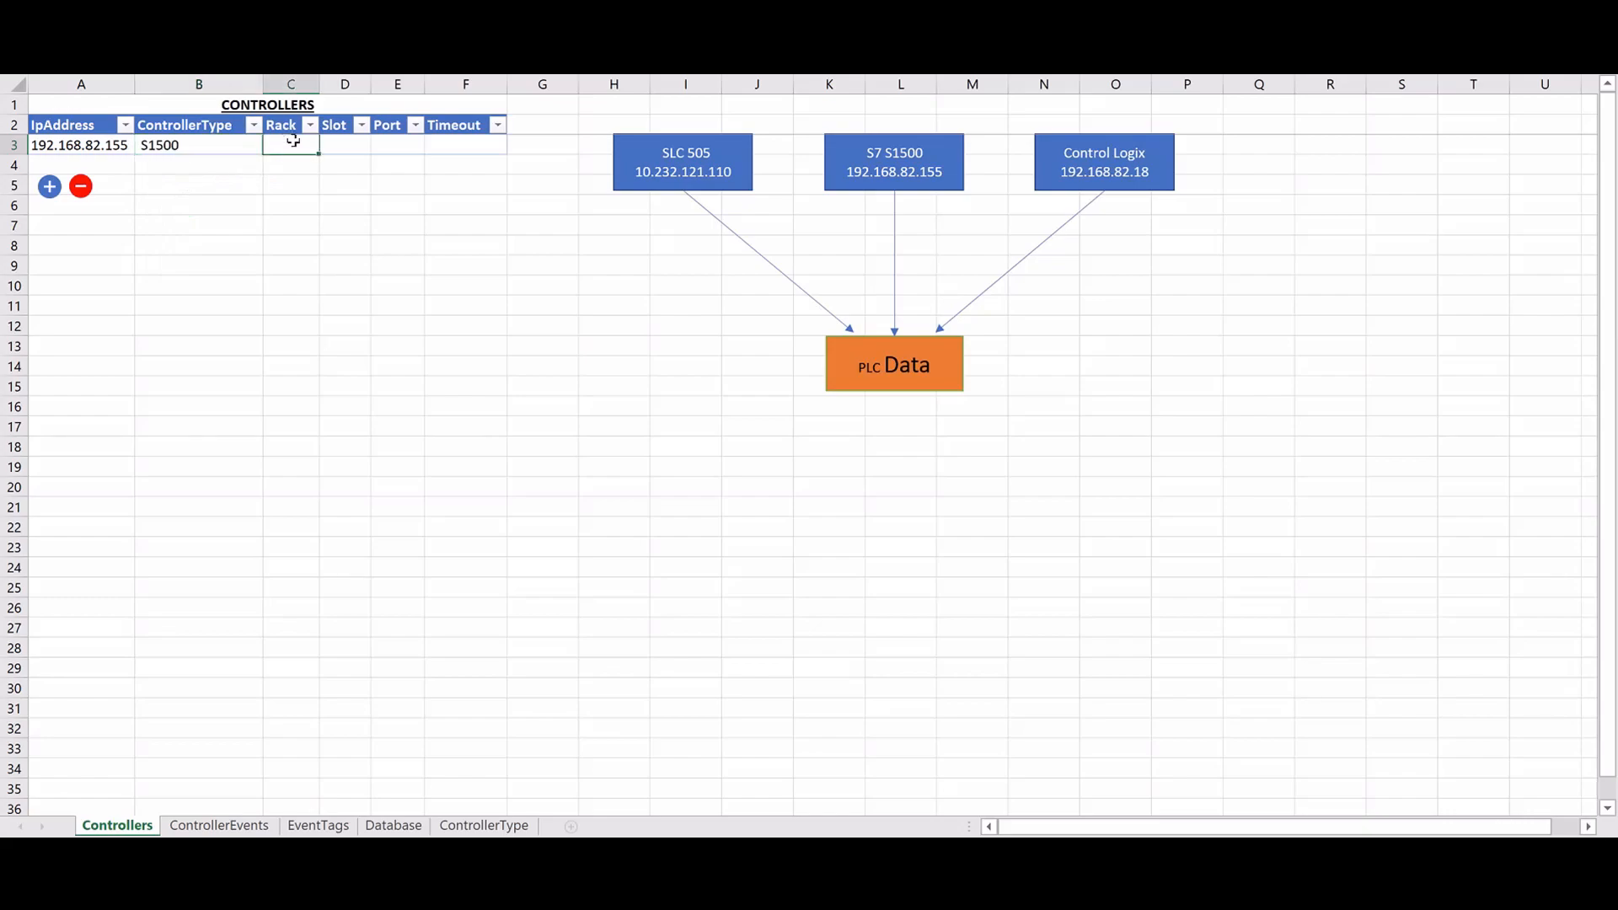
pyautogui.write('0')
pyautogui.click(347, 145)
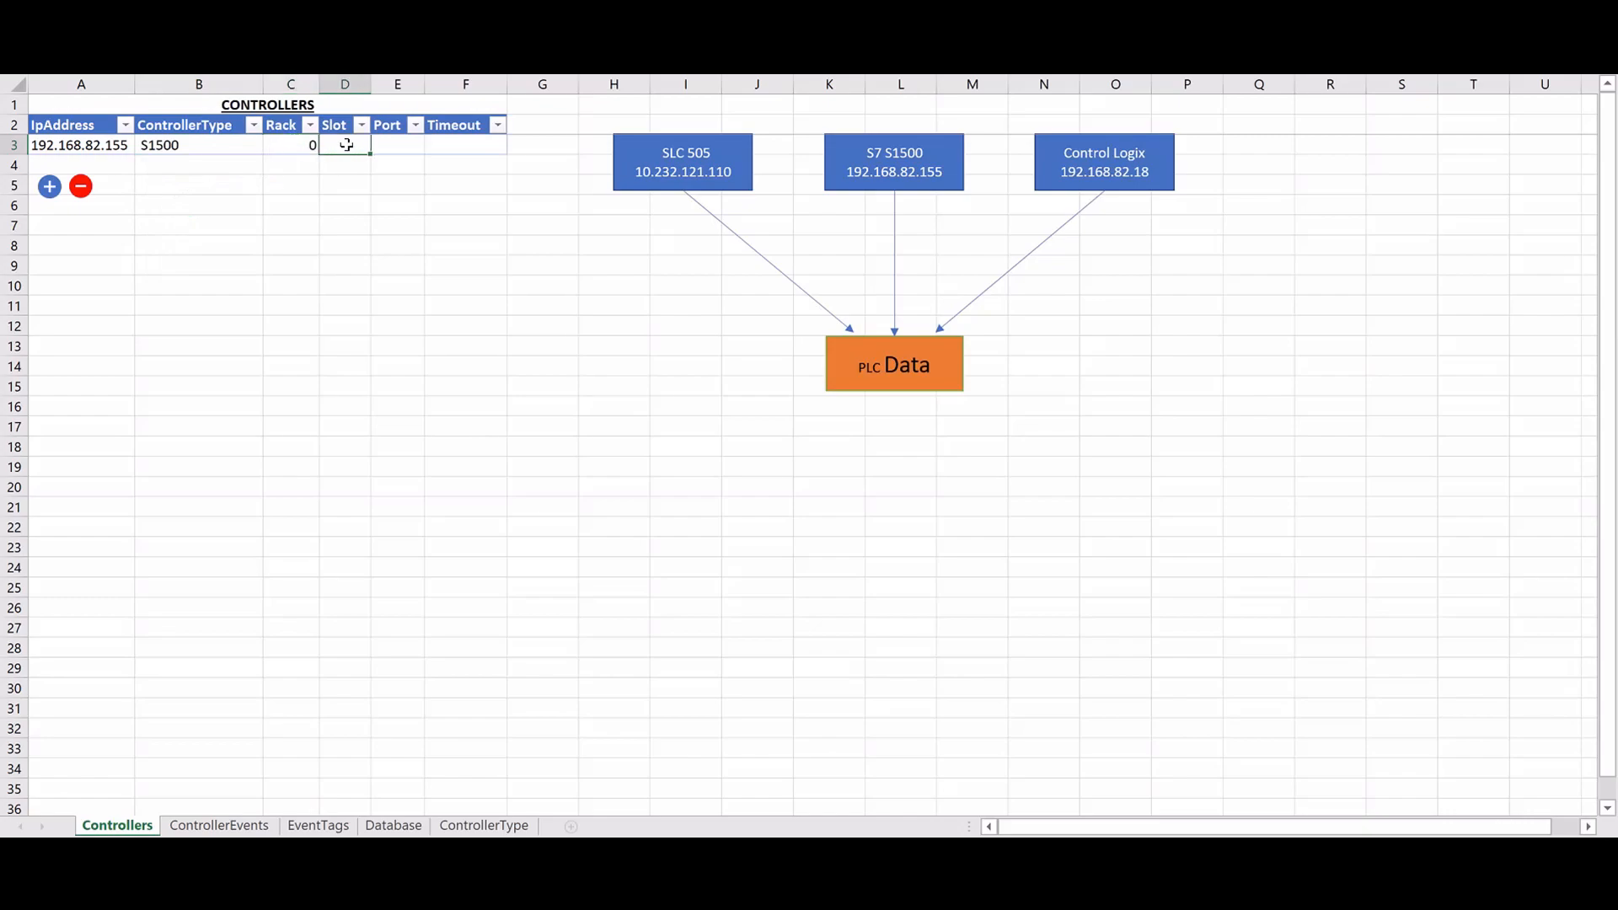
pyautogui.write('1')
pyautogui.click(405, 146)
pyautogui.write('102')
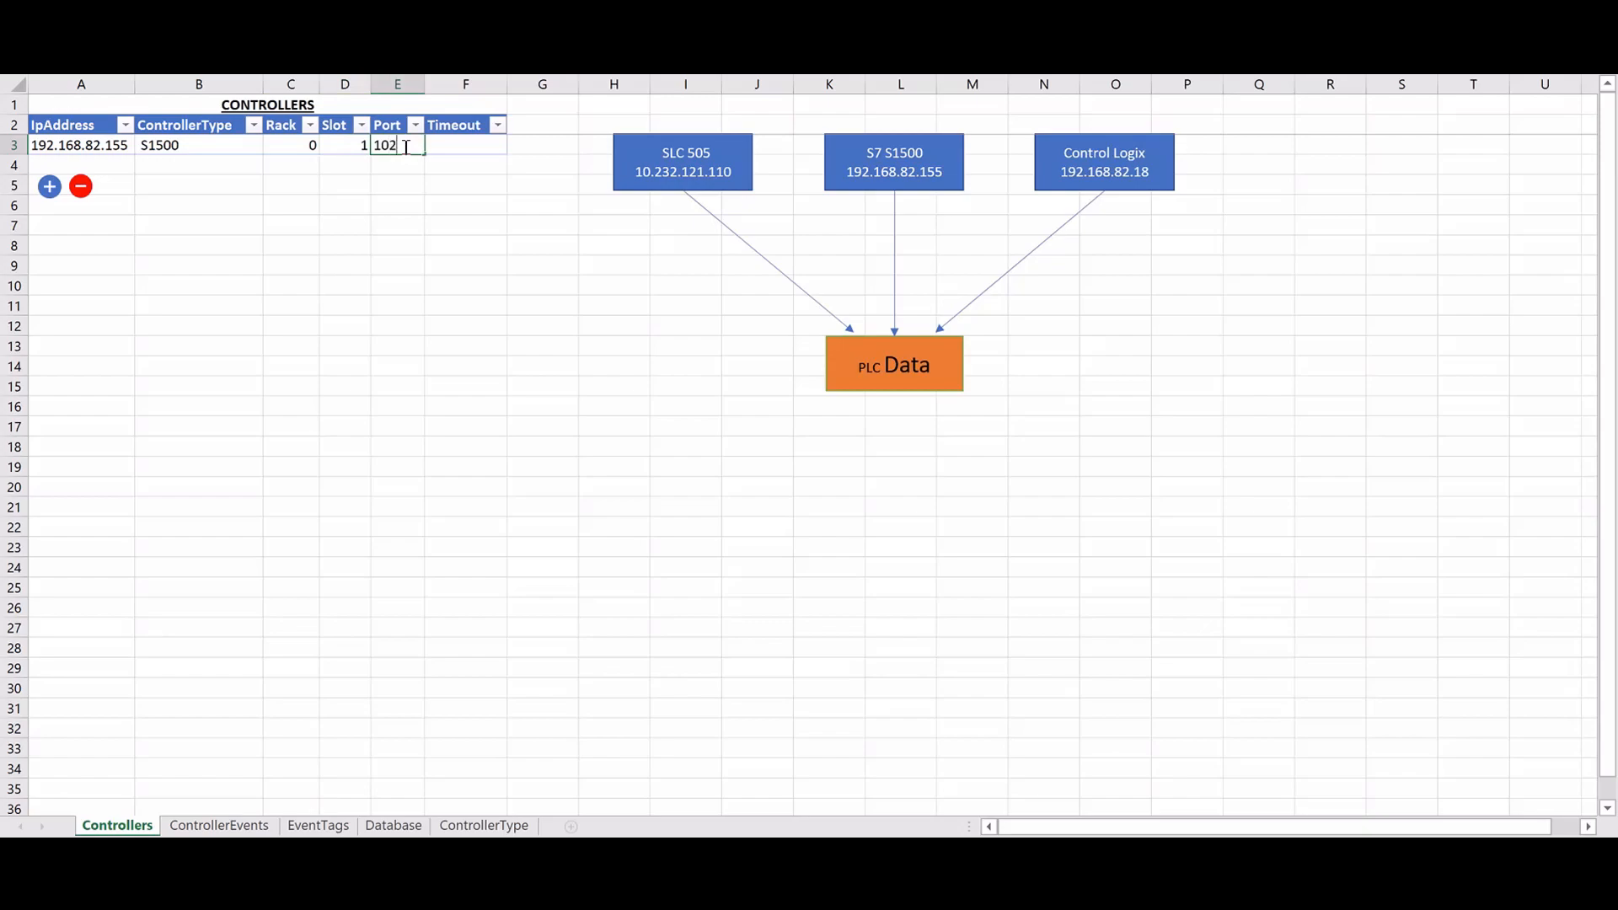
pyautogui.click(459, 150)
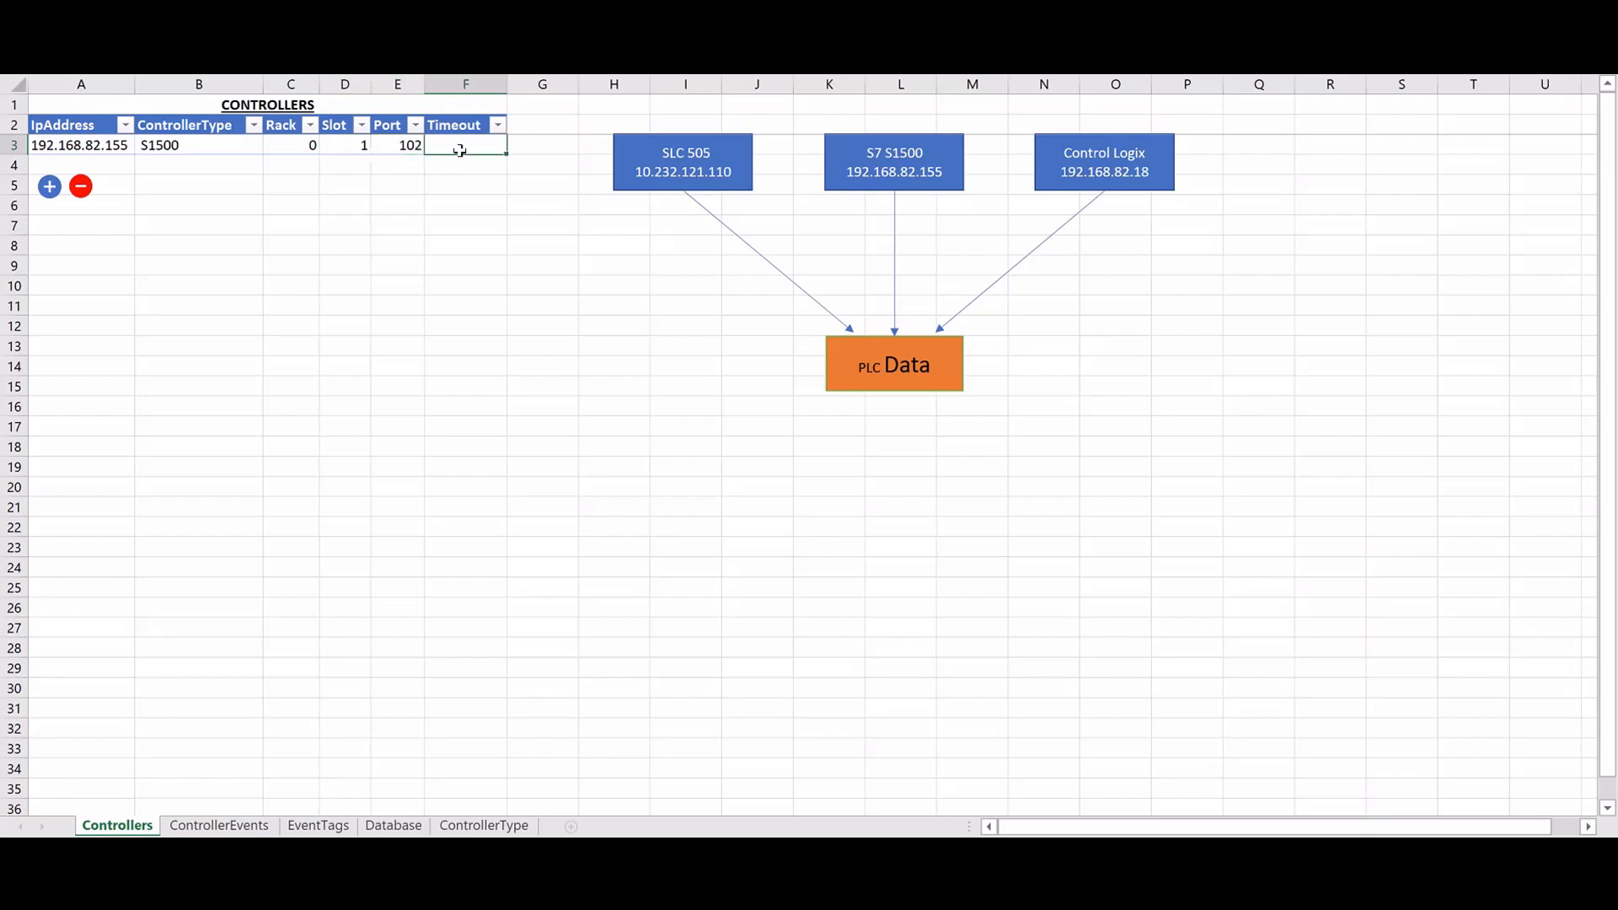
pyautogui.write('3000')
pyautogui.click(303, 148)
pyautogui.click(399, 145)
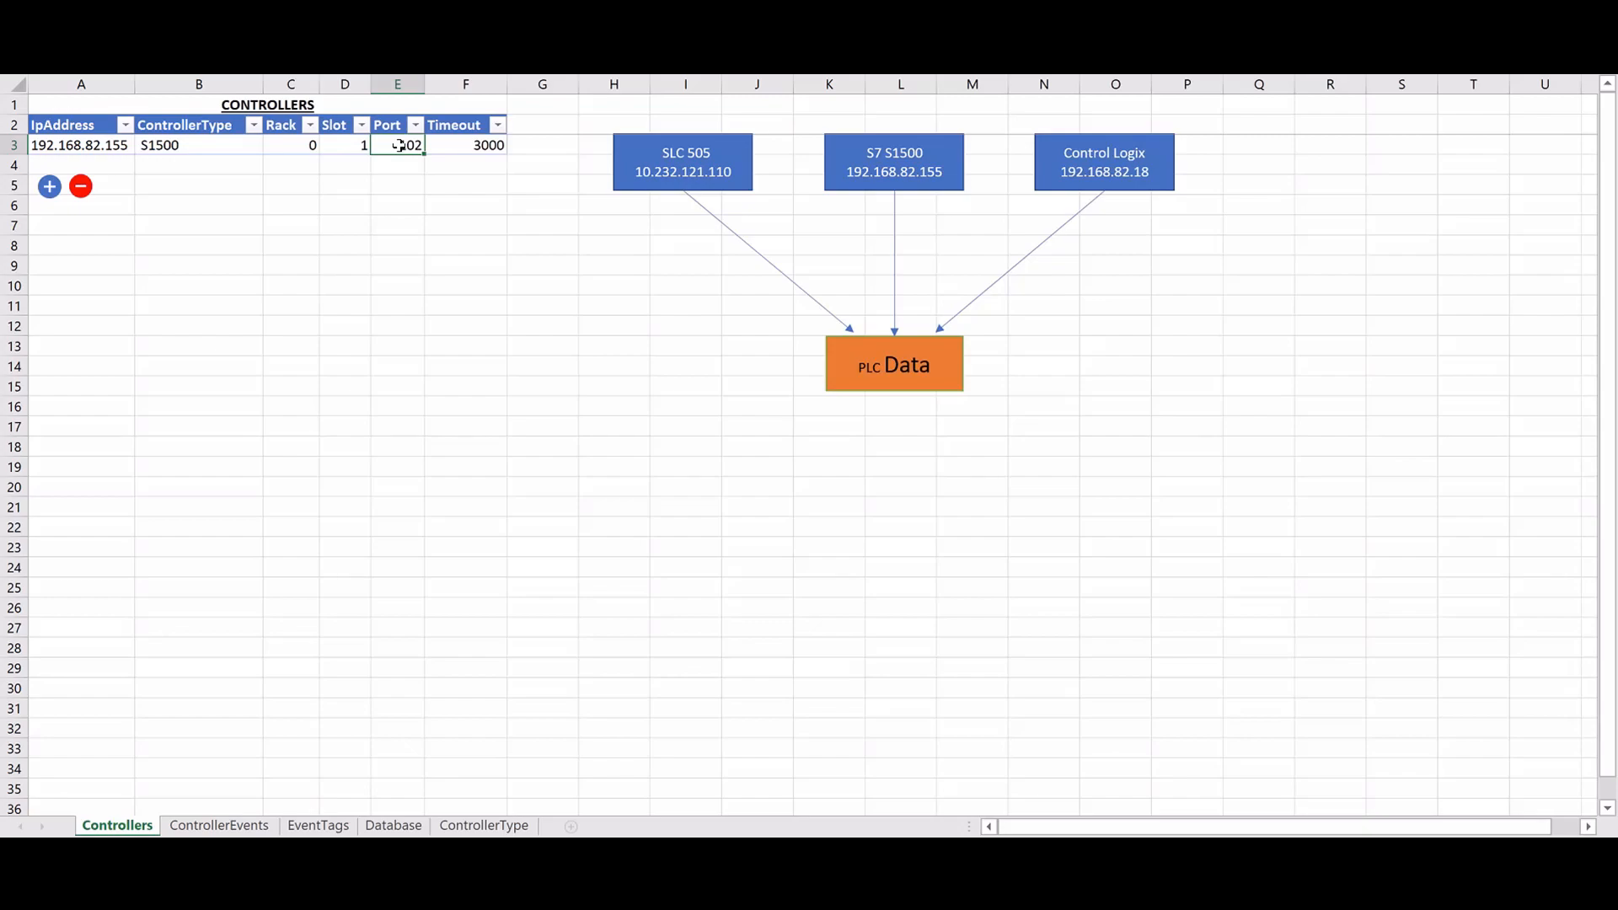
pyautogui.click(466, 162)
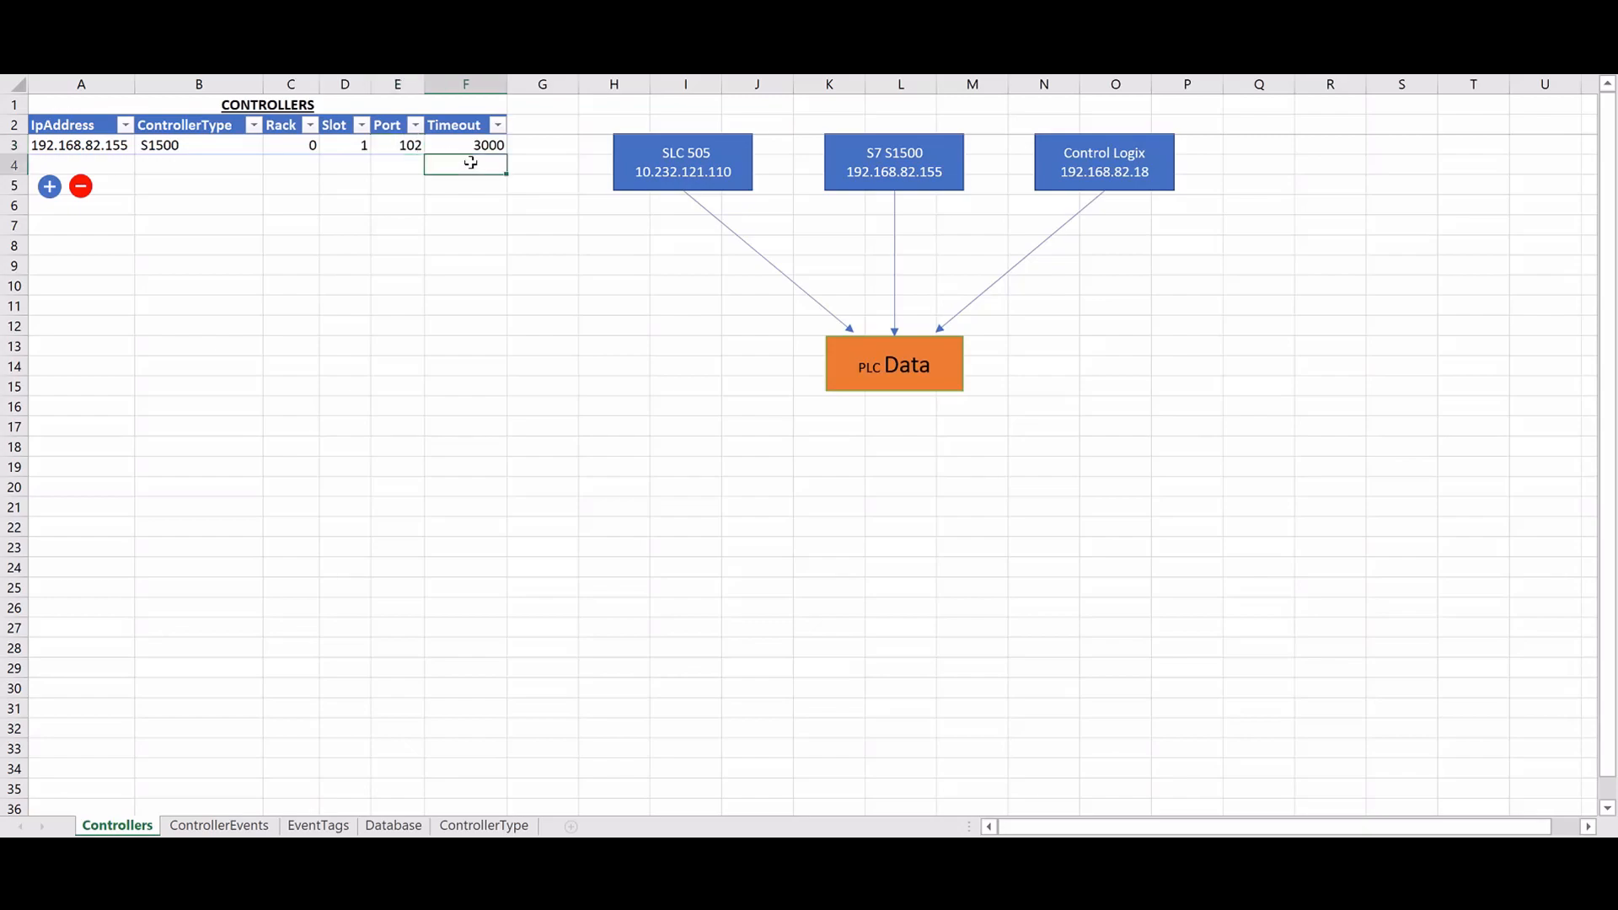
pyautogui.click(464, 145)
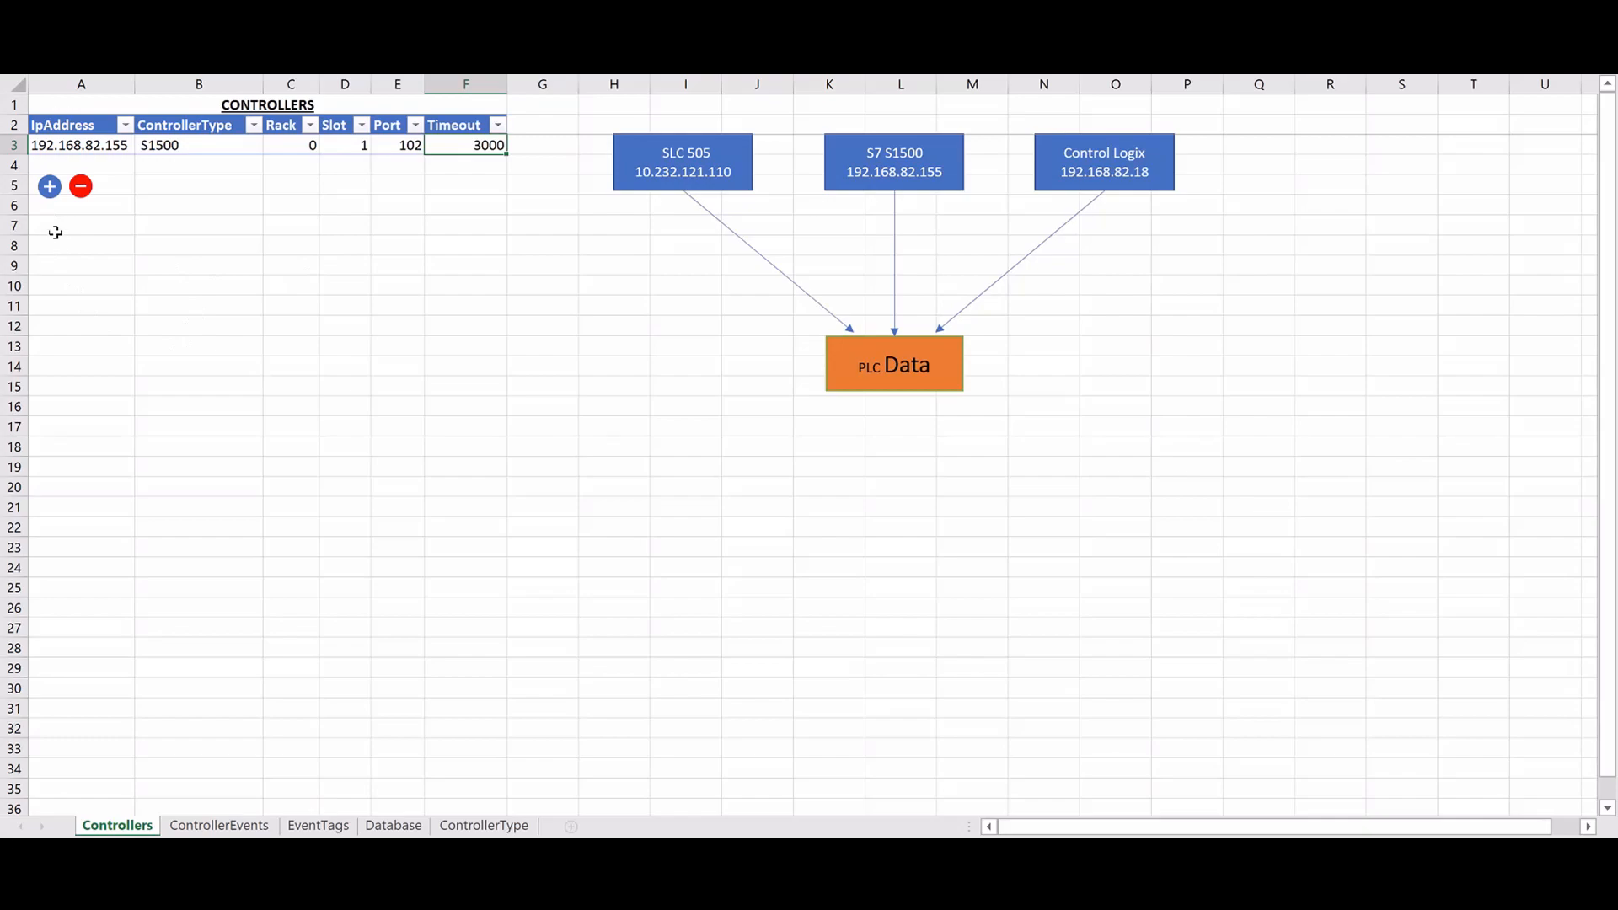
# Extend the Controllers table with empty rows down to row 10
pyautogui.click(49, 188)
pyautogui.click(50, 187)
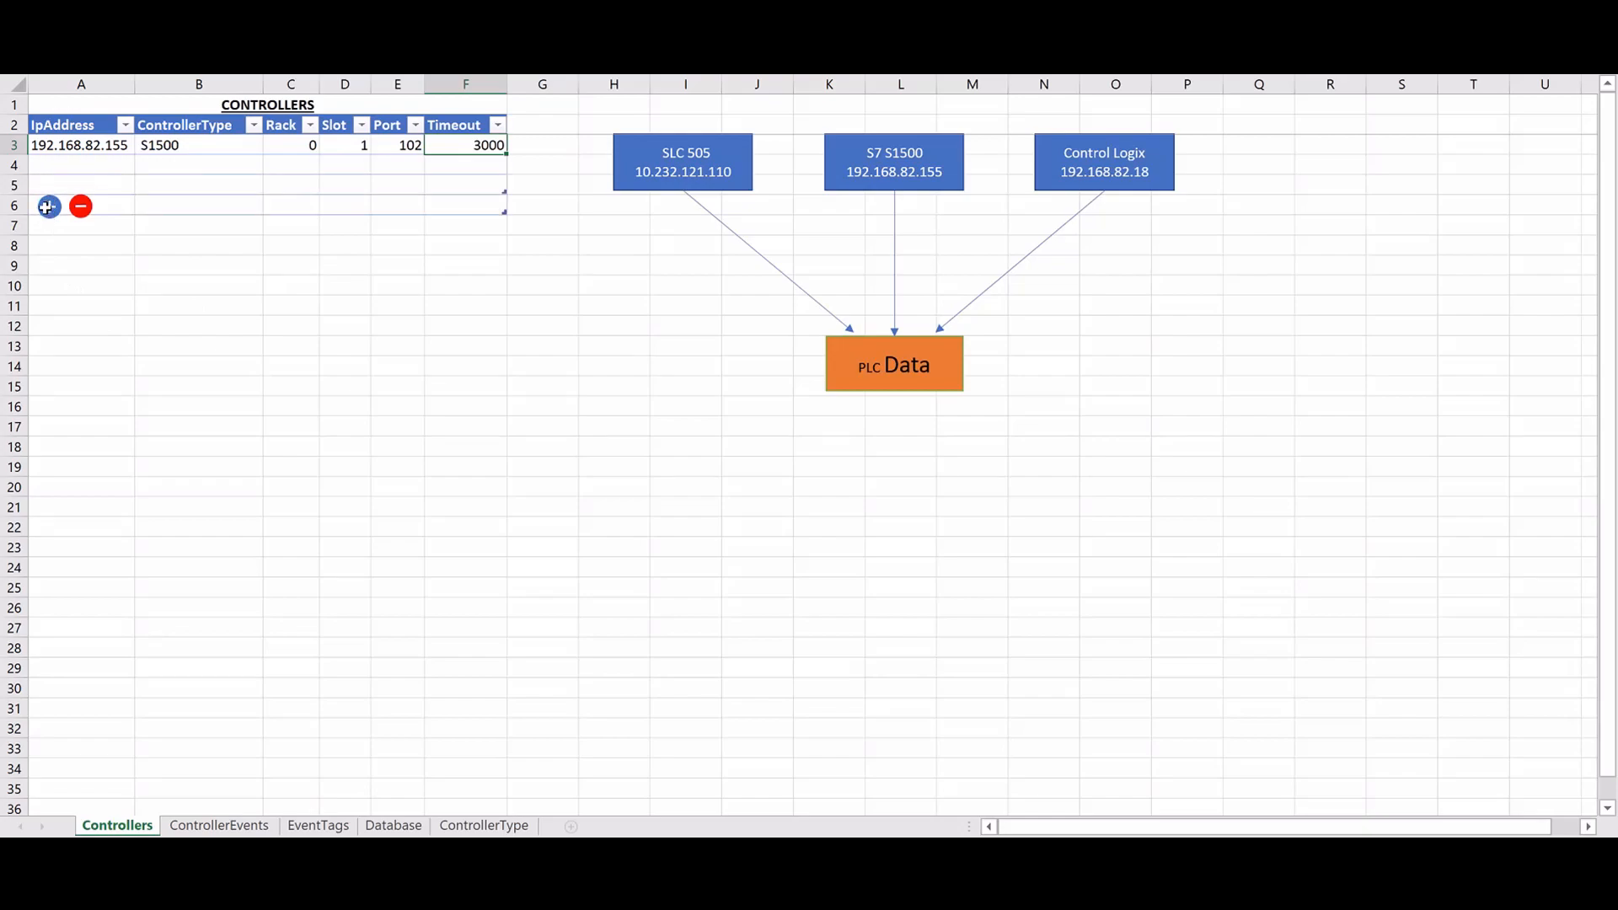
pyautogui.click(45, 249)
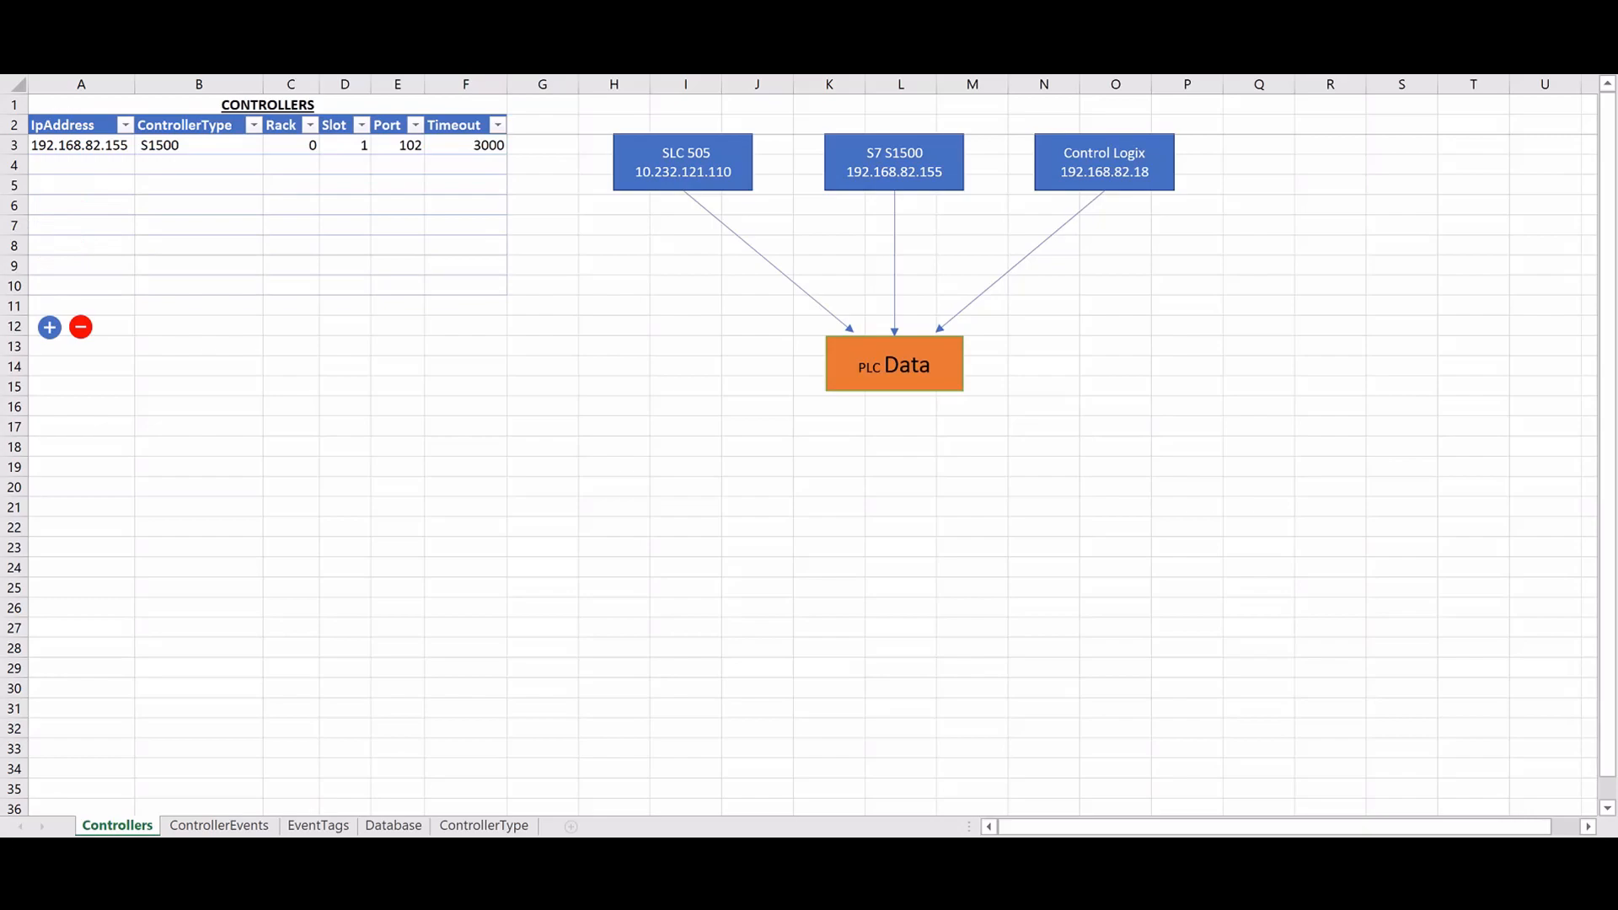
# Paste the copied Logix and Slc controller rows below the S1500 entry and remove the leftover empty rows
pyautogui.click(81, 166)
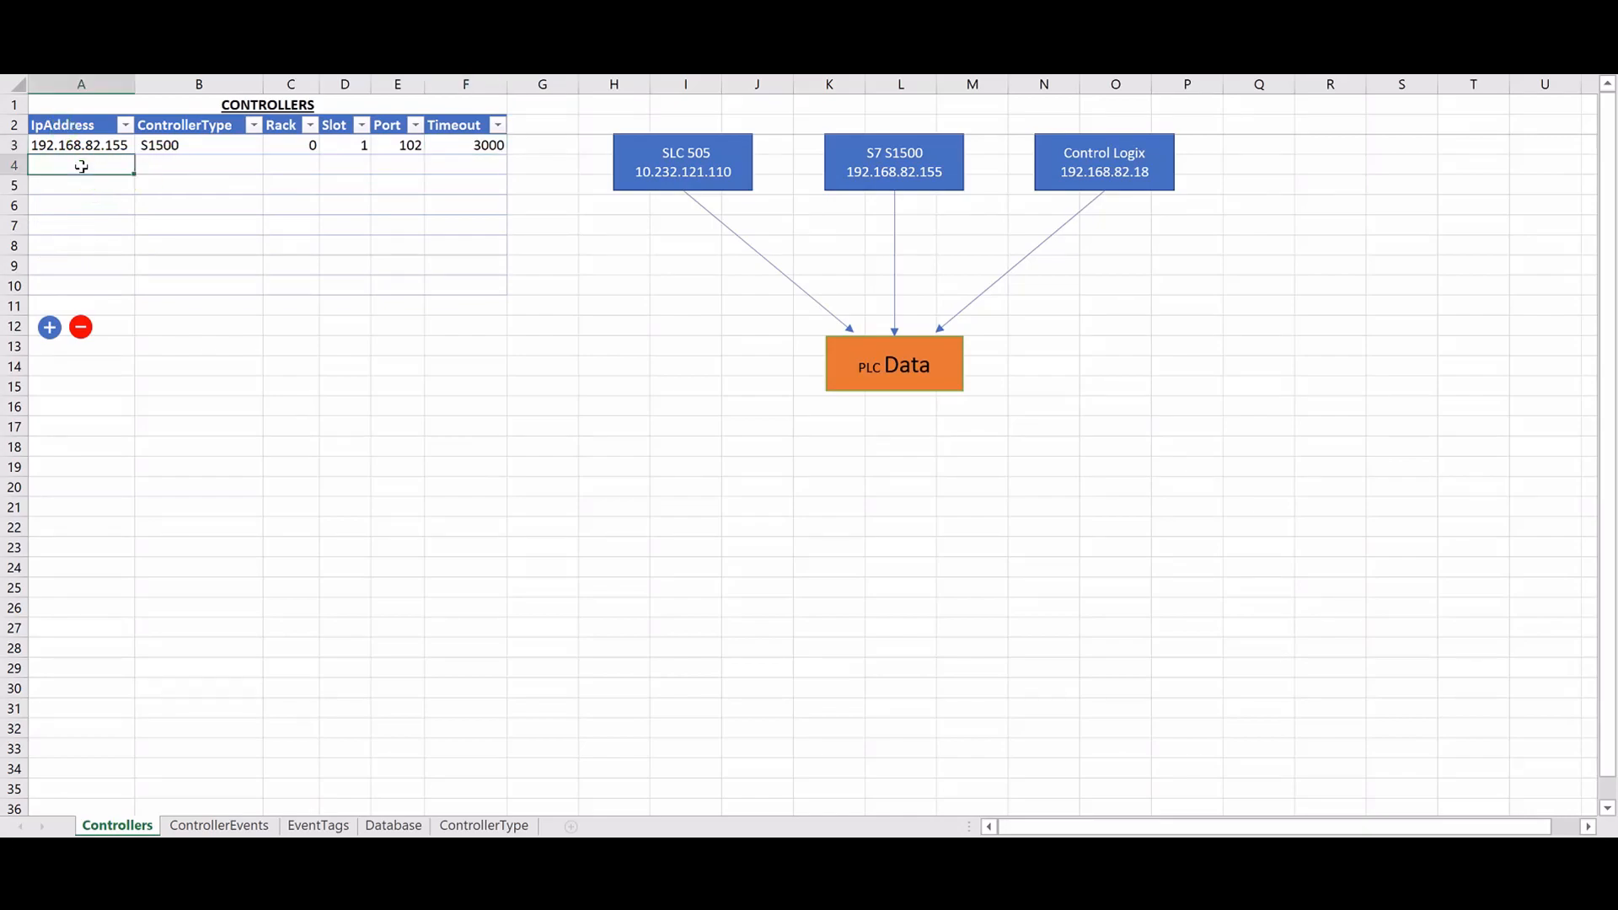
pyautogui.rightClick(81, 166)
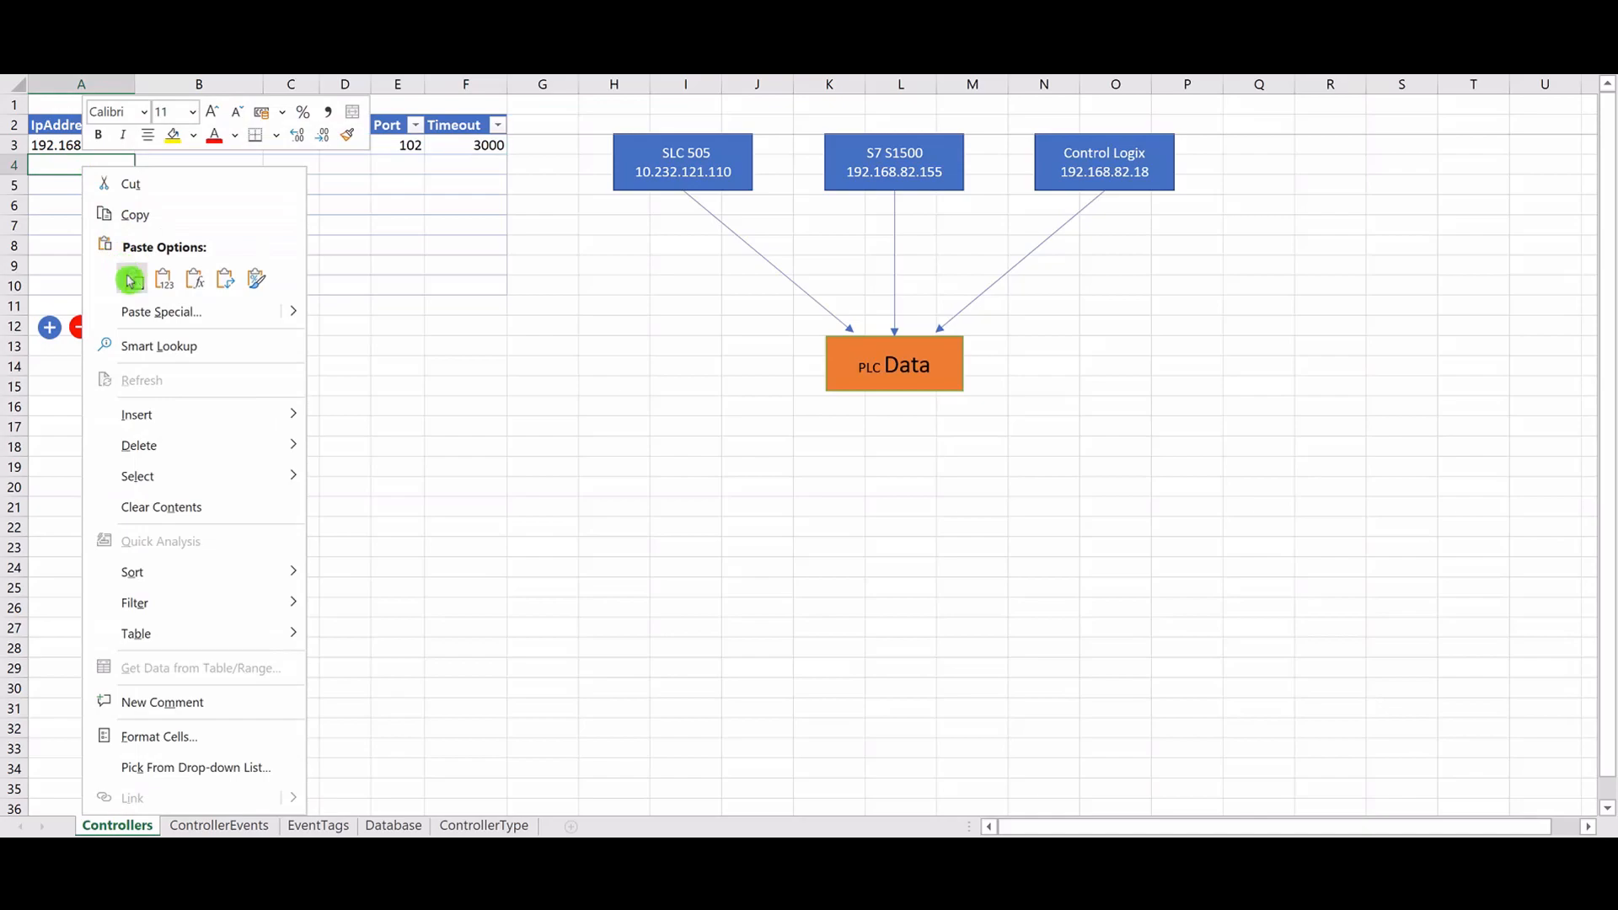
pyautogui.click(130, 276)
pyautogui.click(361, 369)
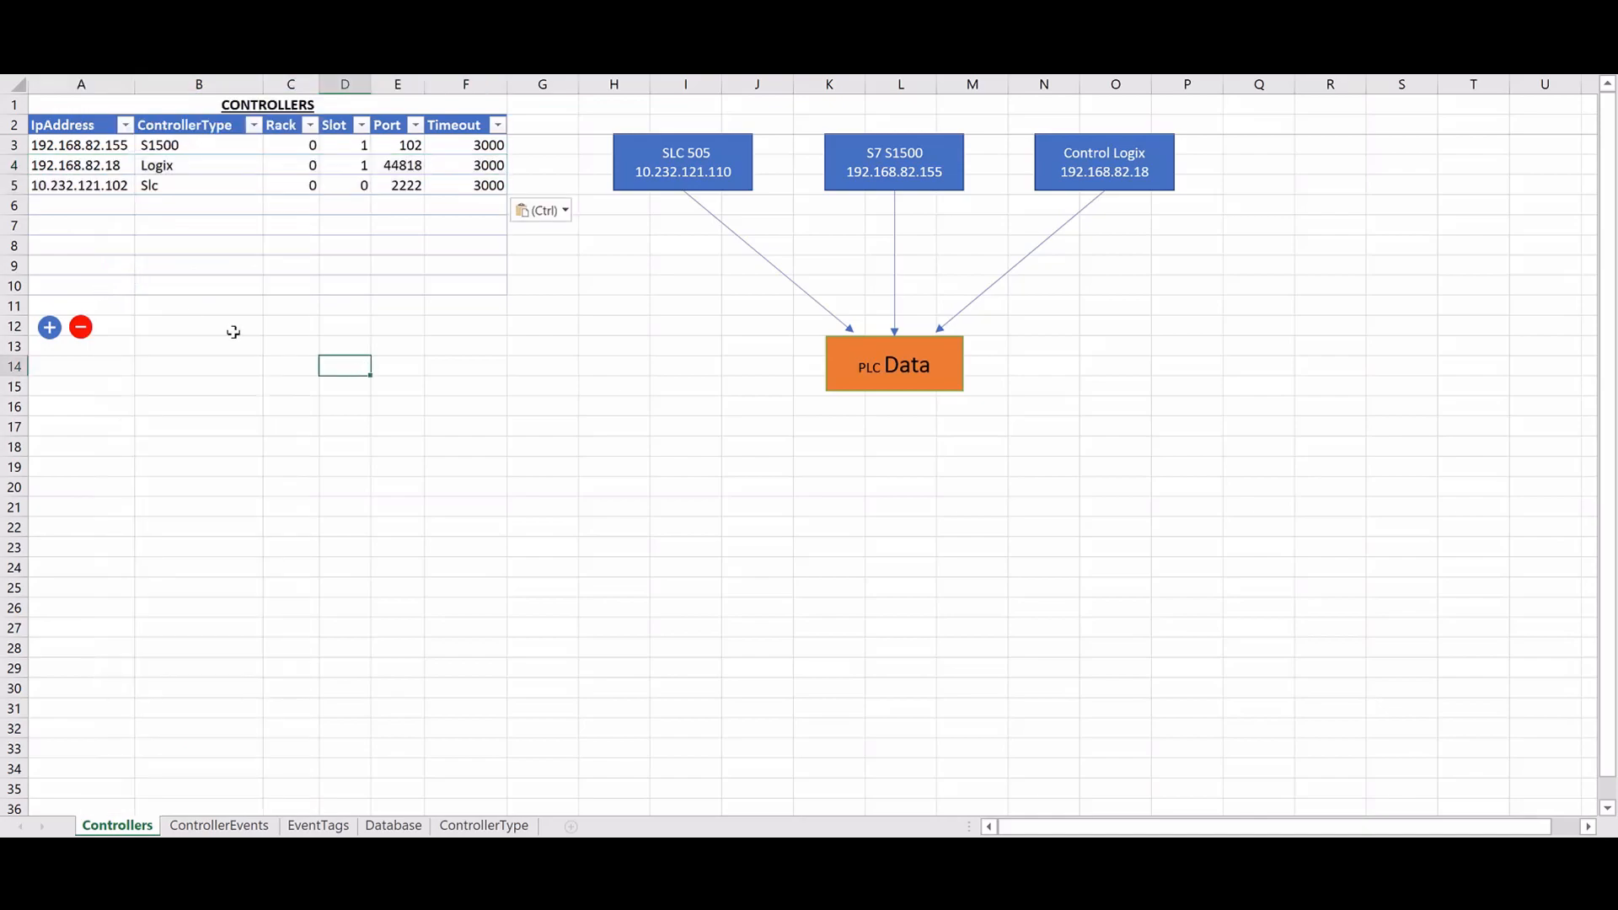
pyautogui.click(80, 329)
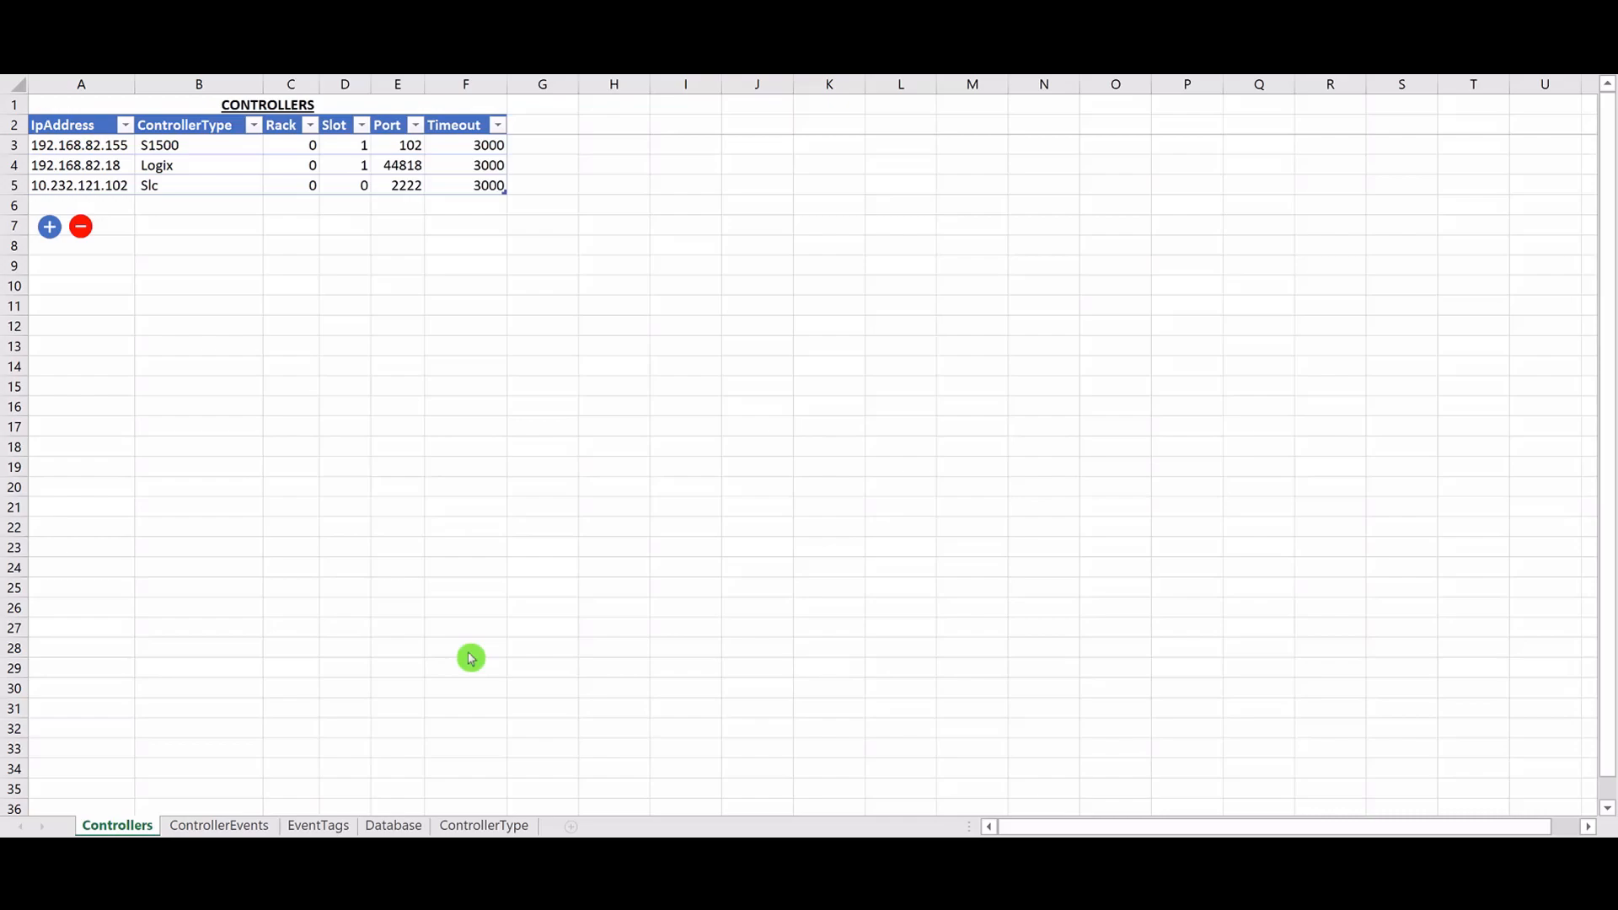
# Open the ControllerEvents sheet and examine its event columns and the controller IP choices for the first event
pyautogui.click(235, 828)
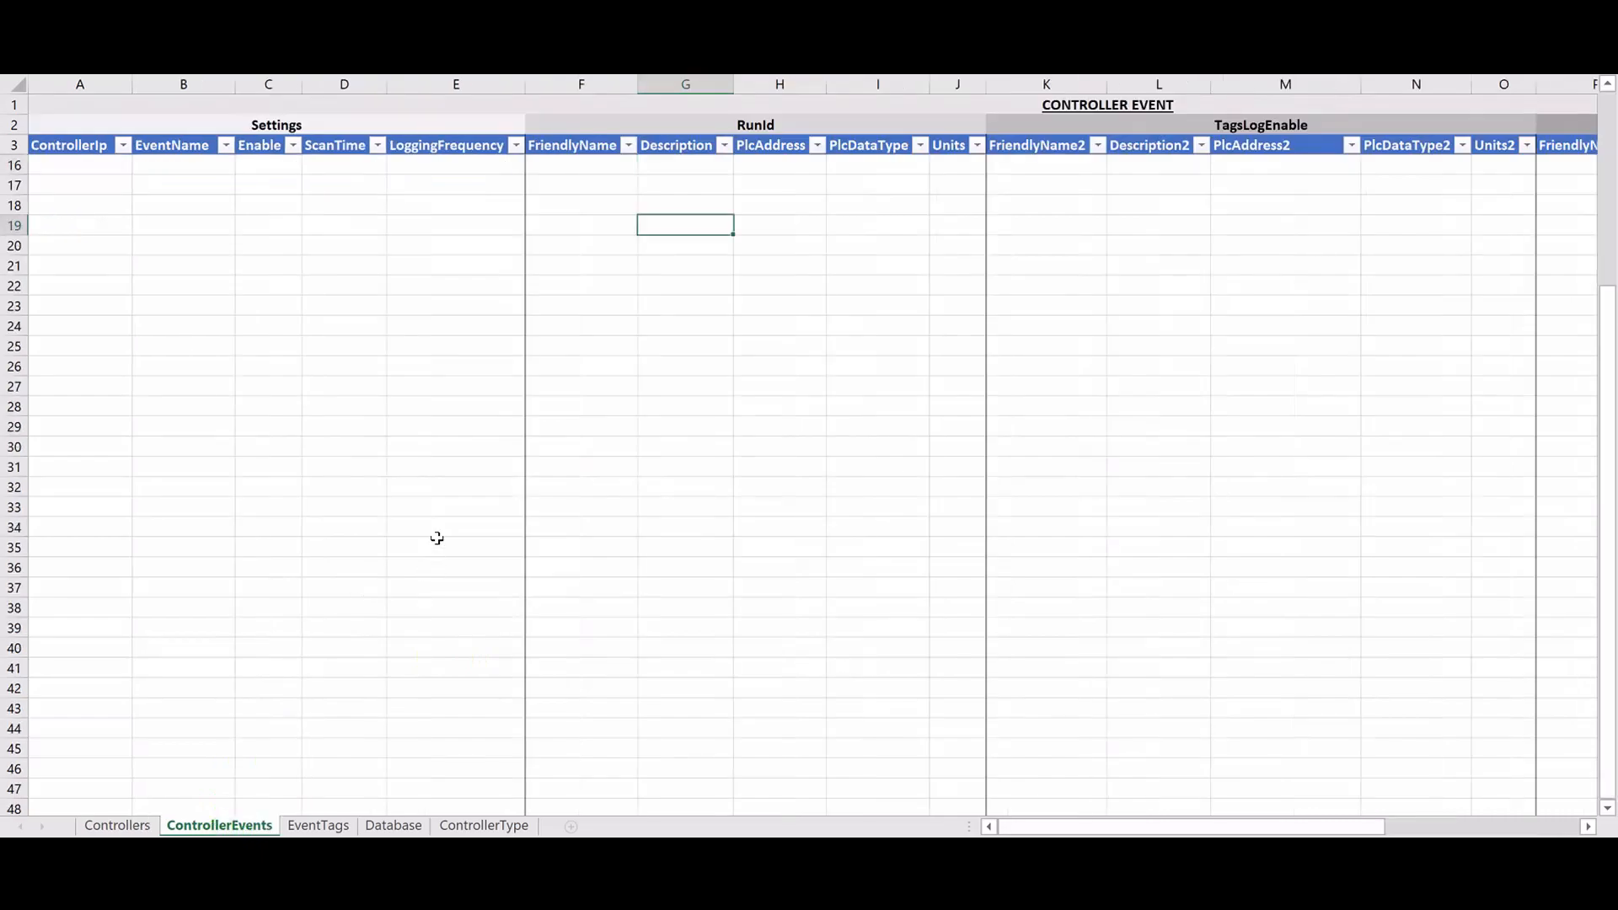
pyautogui.scroll(4, 437, 538)
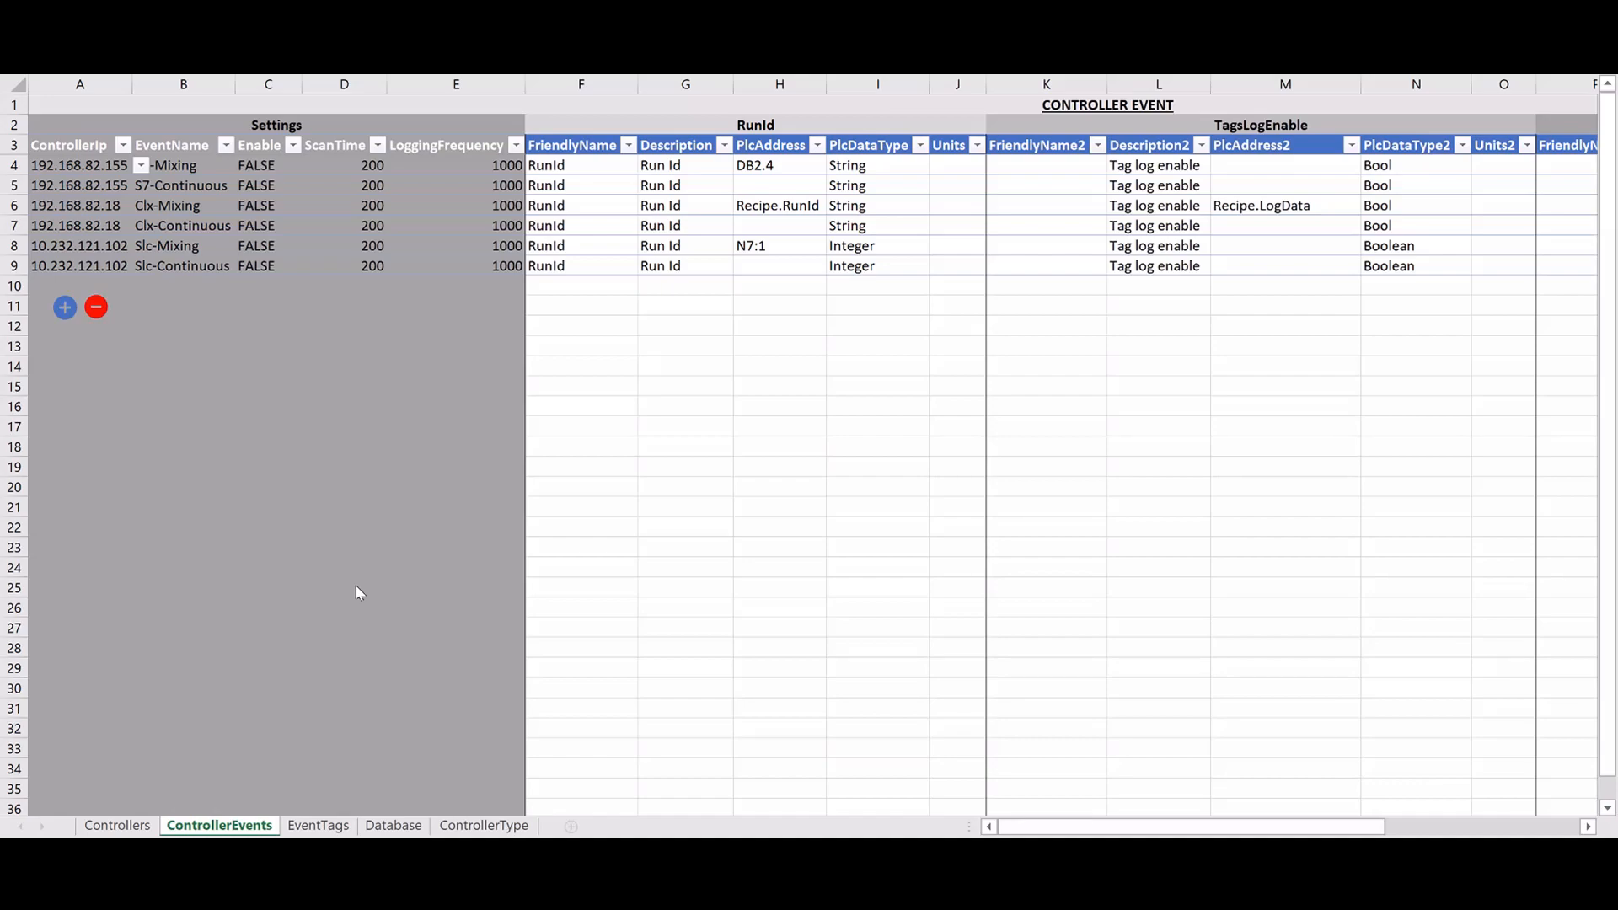
pyautogui.click(143, 169)
pyautogui.click(142, 166)
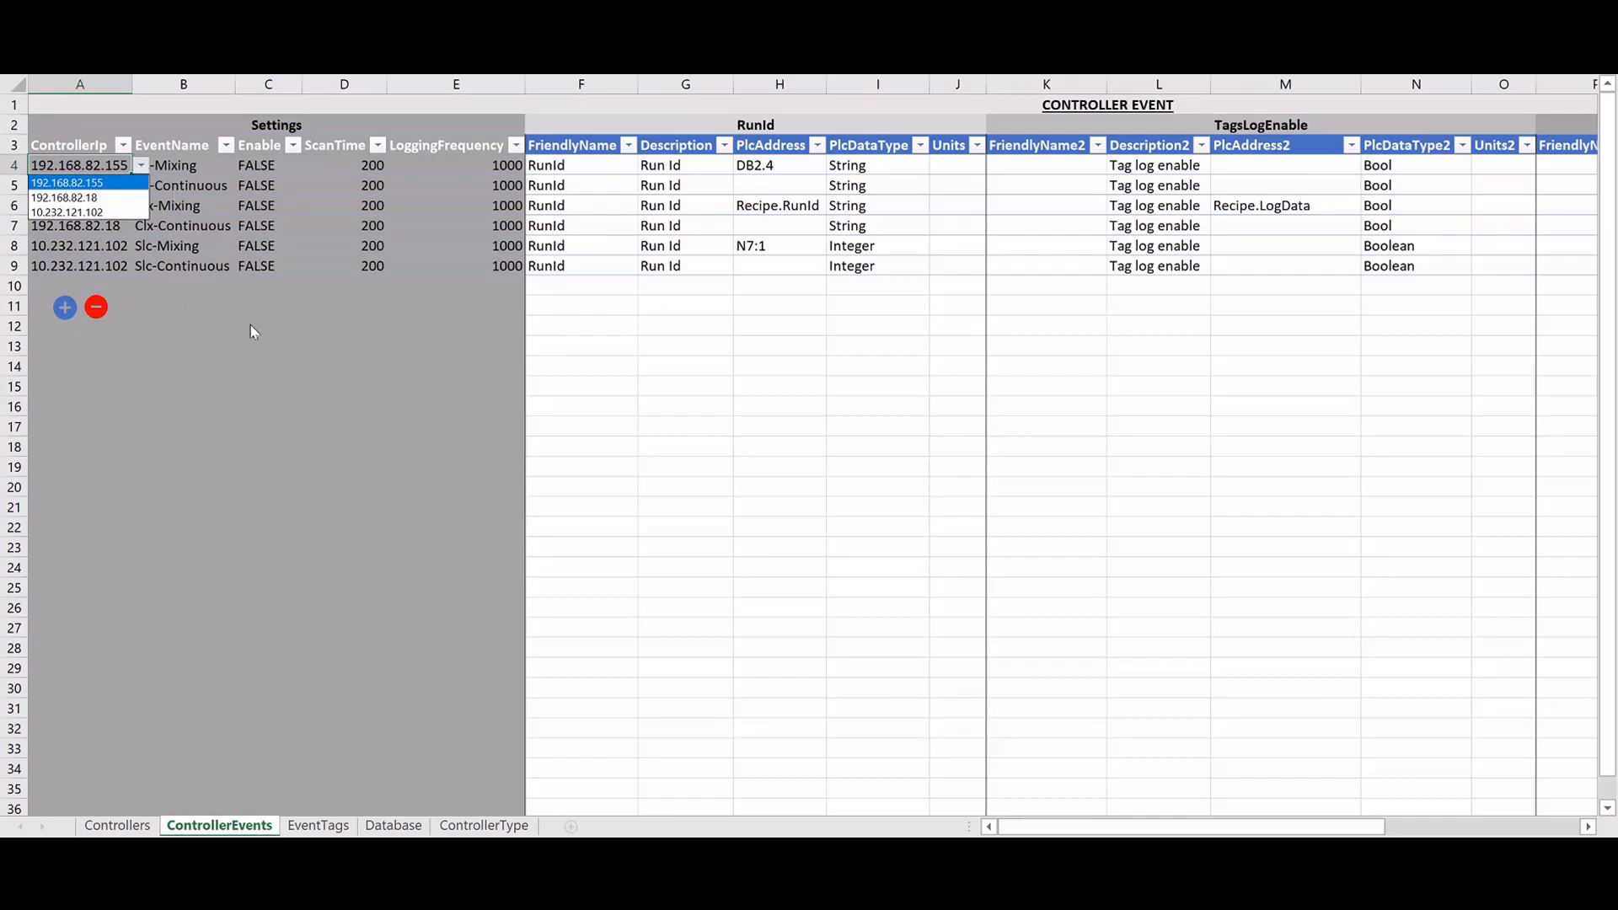
pyautogui.press('Escape')
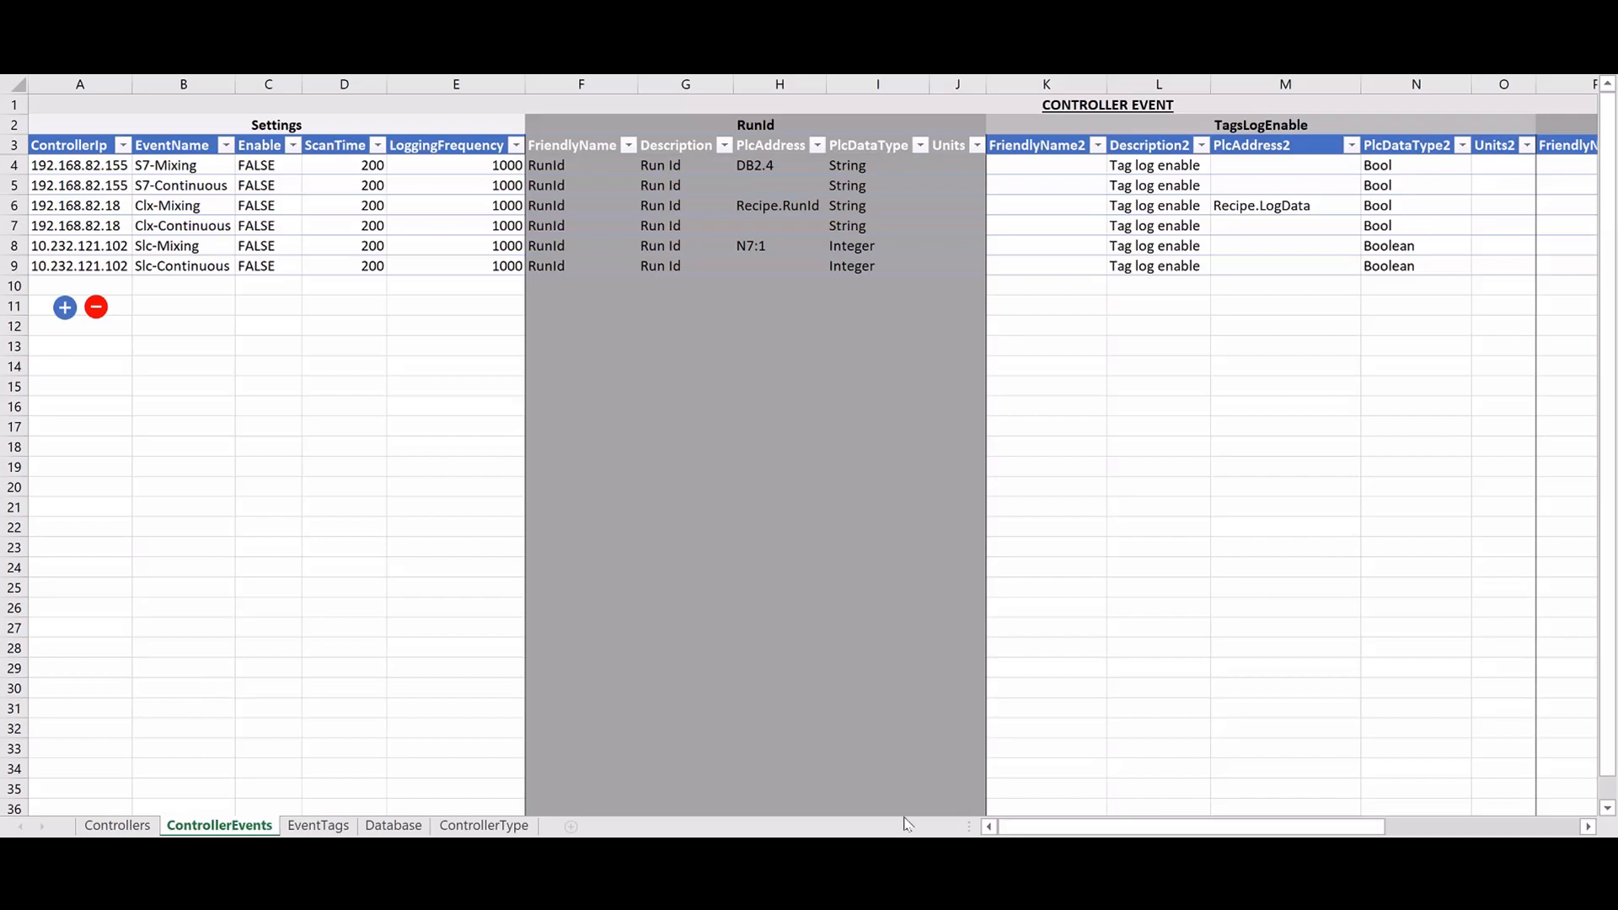
pyautogui.hscroll(3, 327, 632)
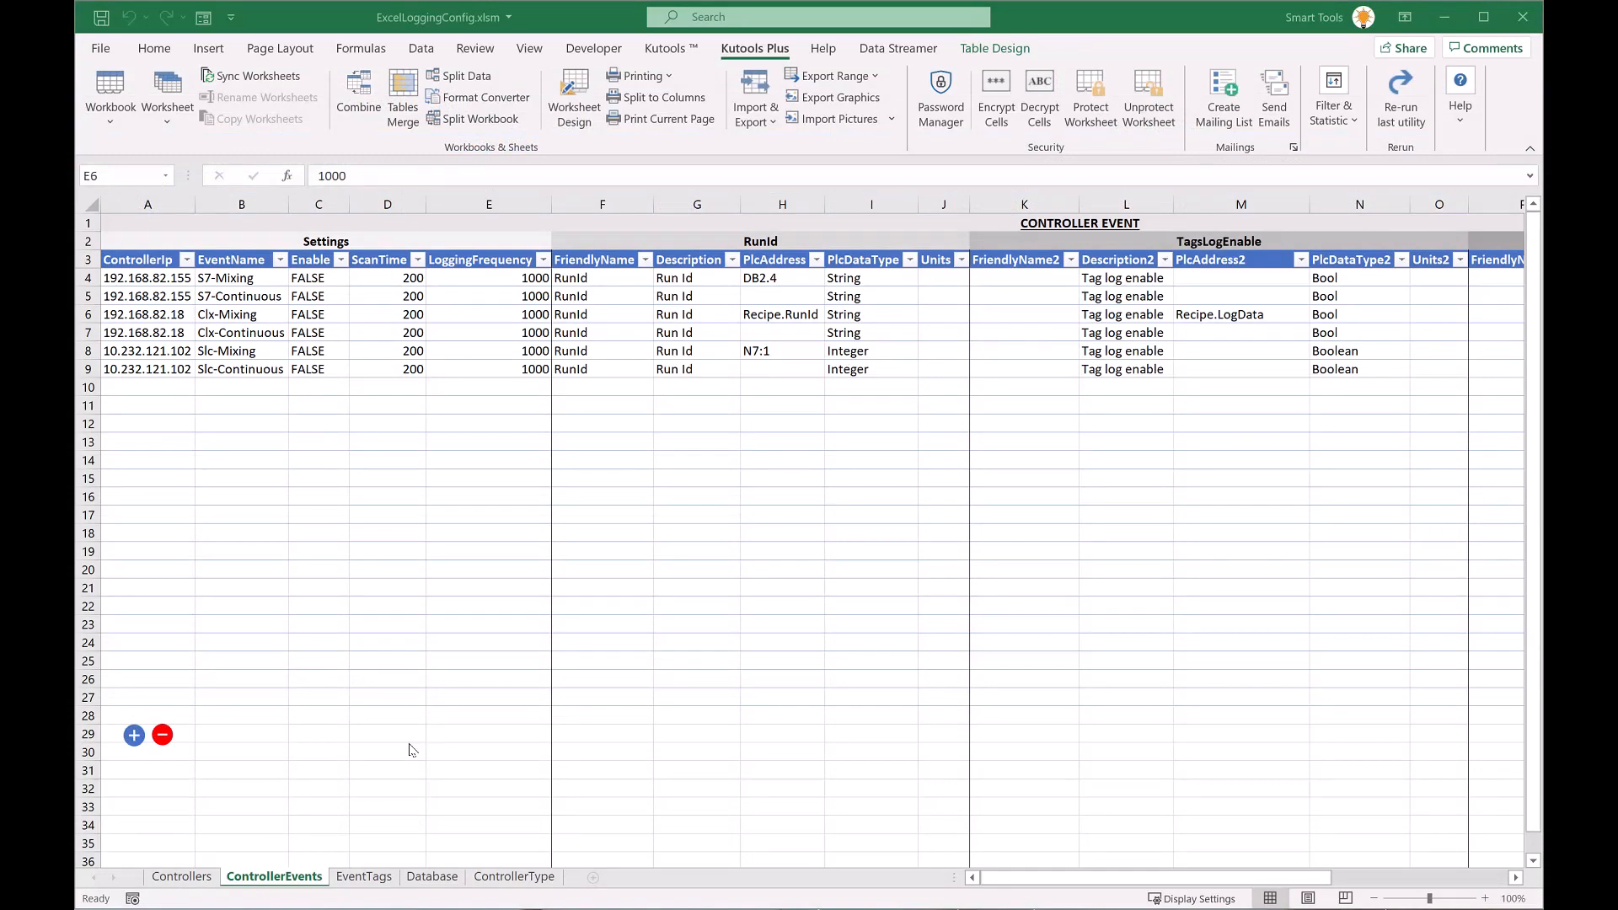
# Review the available ControllerIp and Enable options for the S7-Mixing event without changing them
pyautogui.click(165, 284)
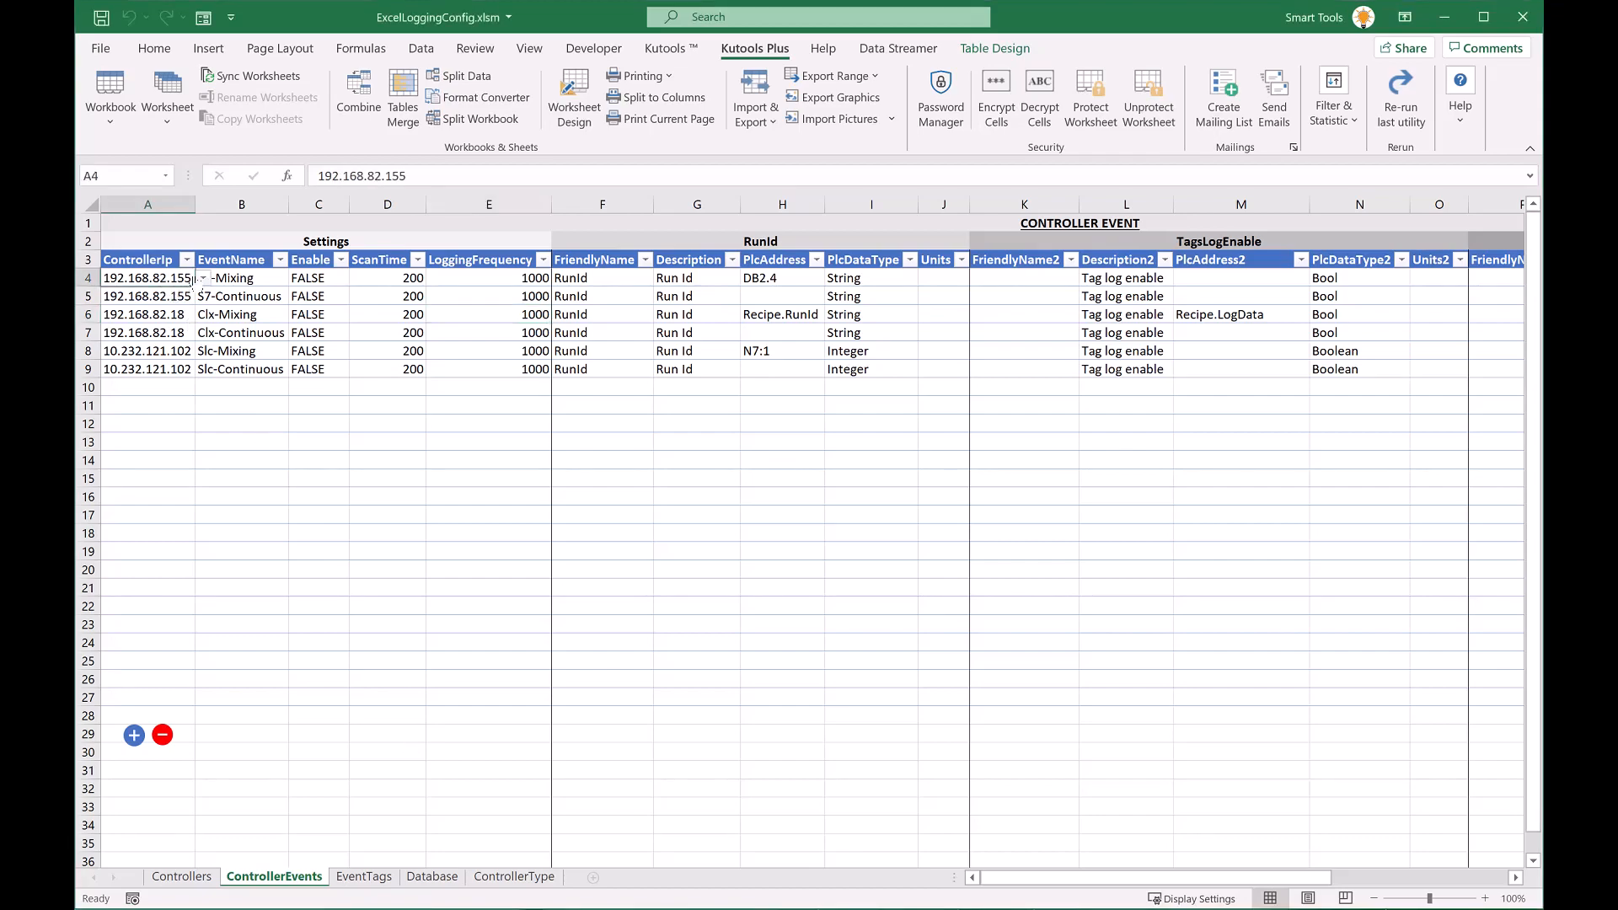
pyautogui.click(204, 278)
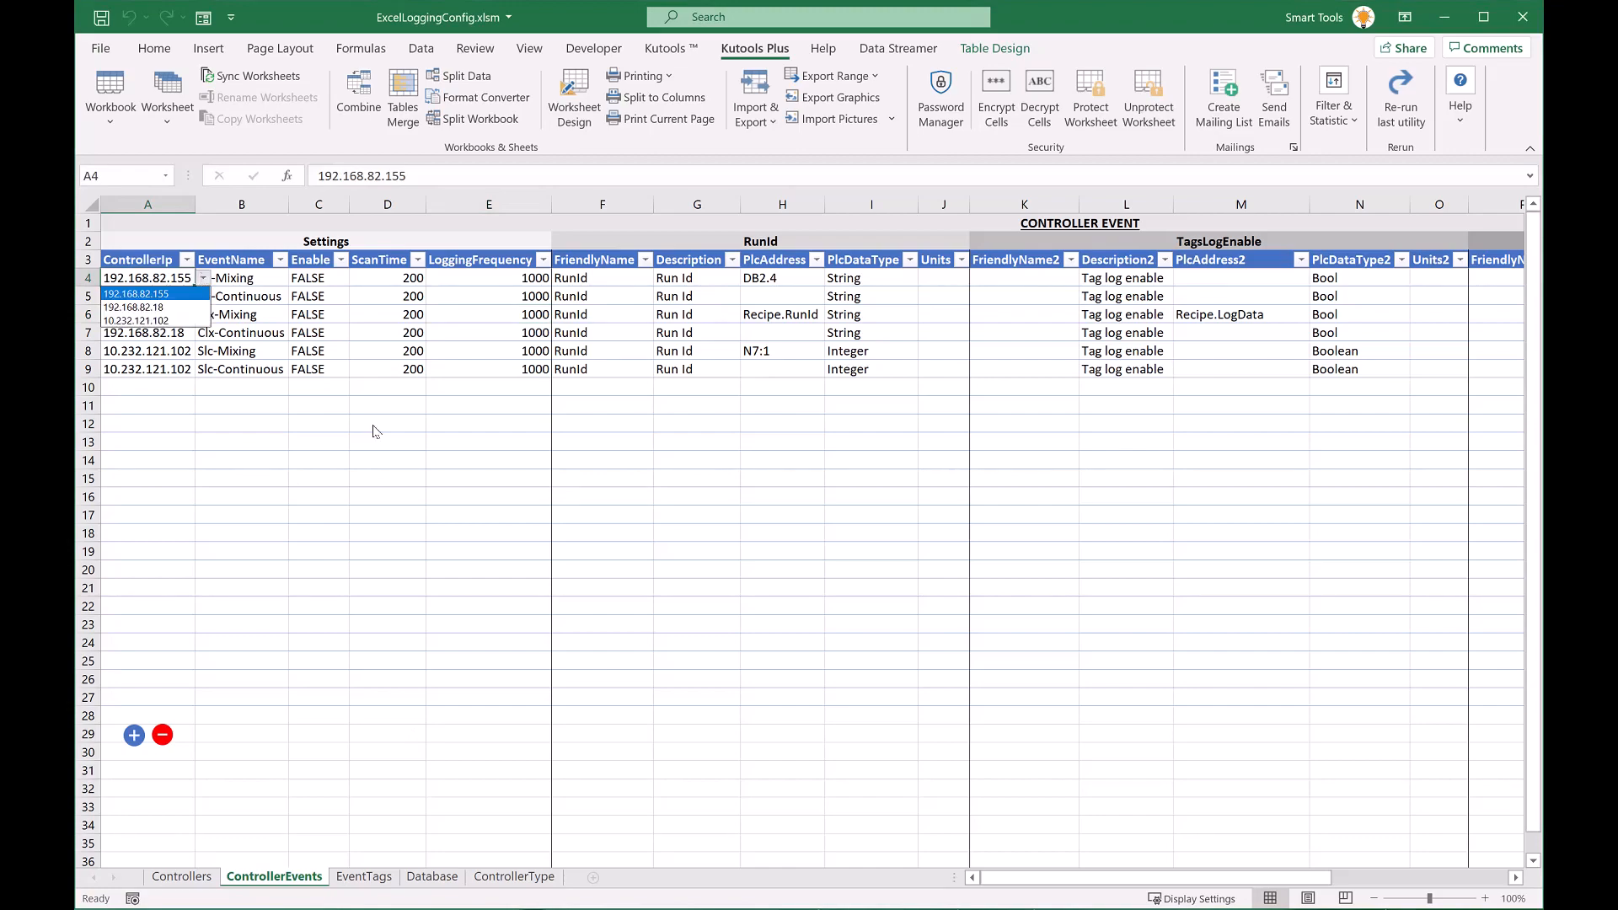
pyautogui.press('Escape')
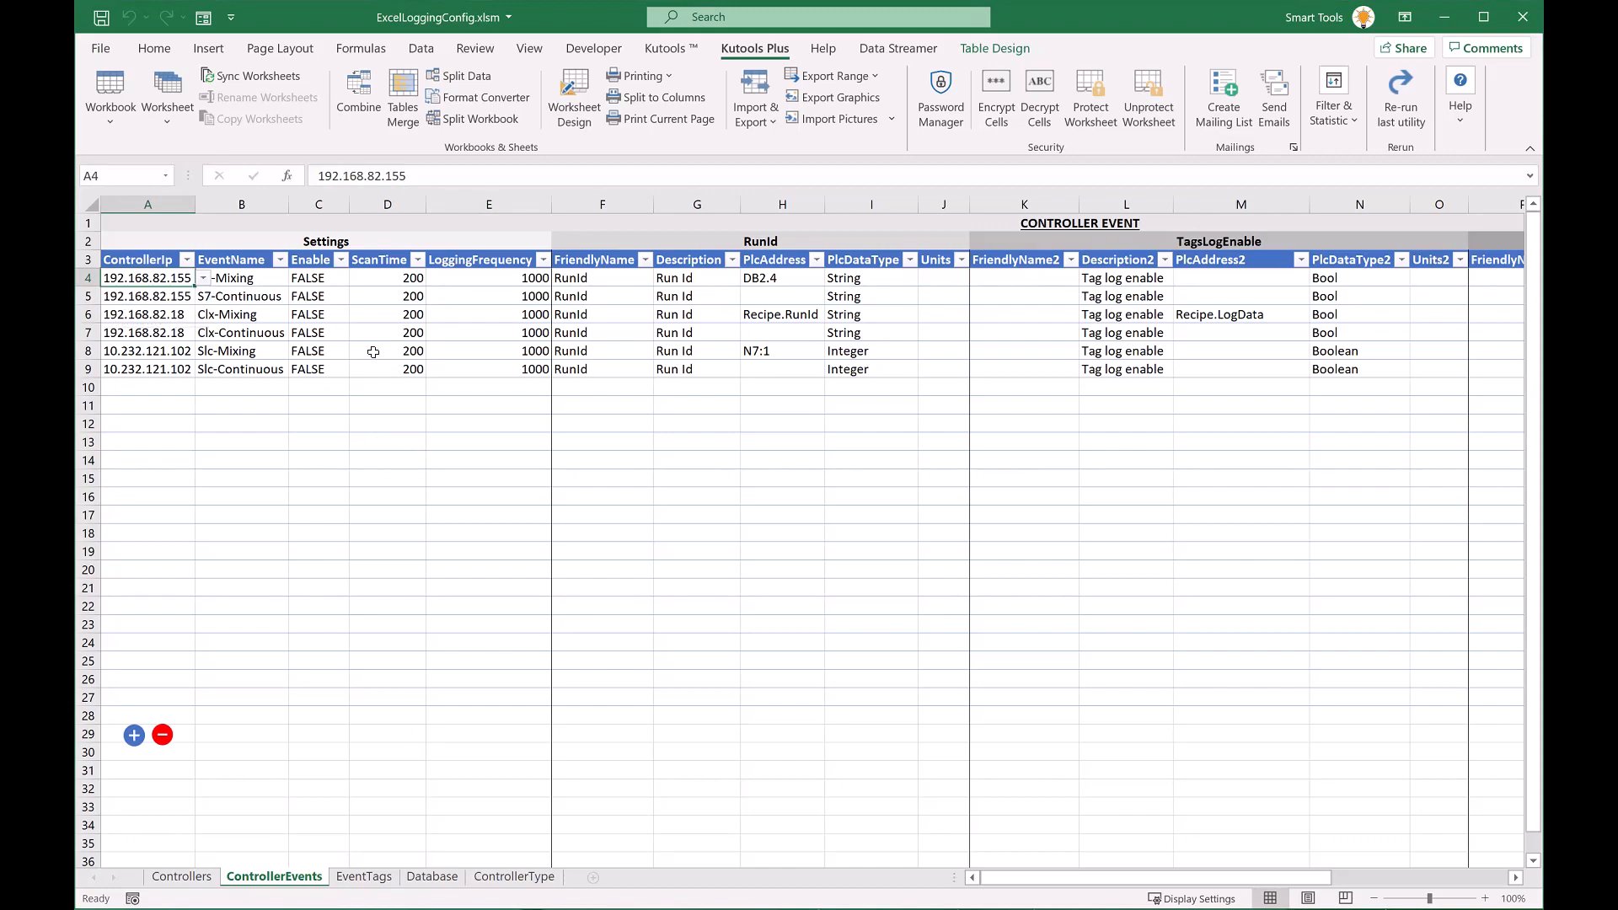
pyautogui.click(328, 279)
pyautogui.click(359, 280)
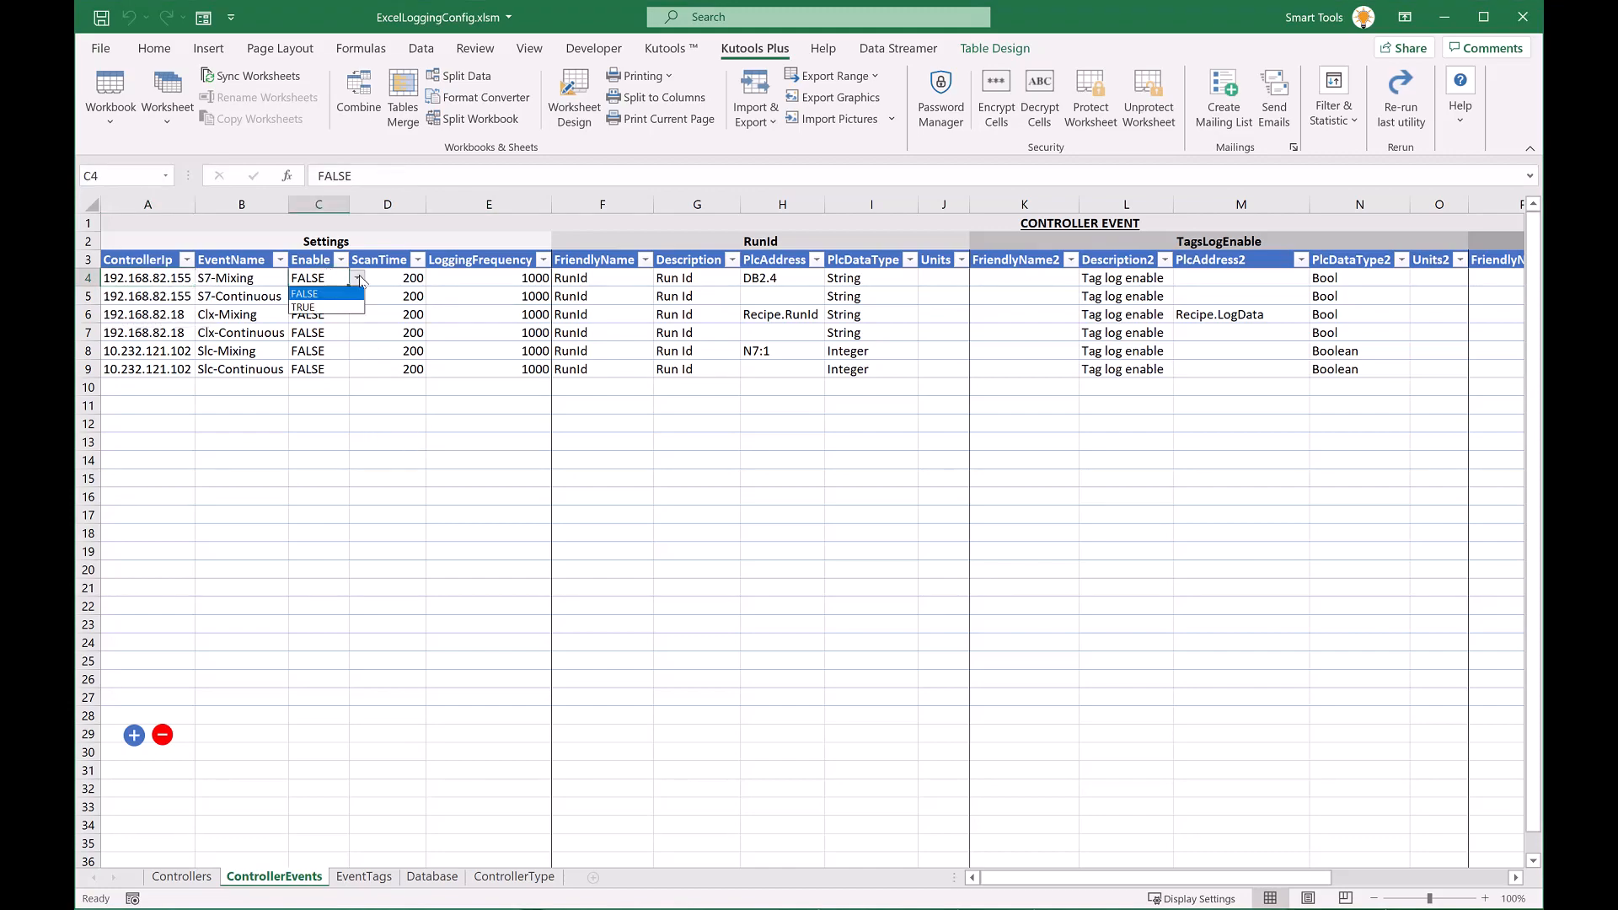
pyautogui.click(360, 280)
# Remove the empty rows from the ControllerEvents table and add empty rows back down to row 27
pyautogui.click(160, 736)
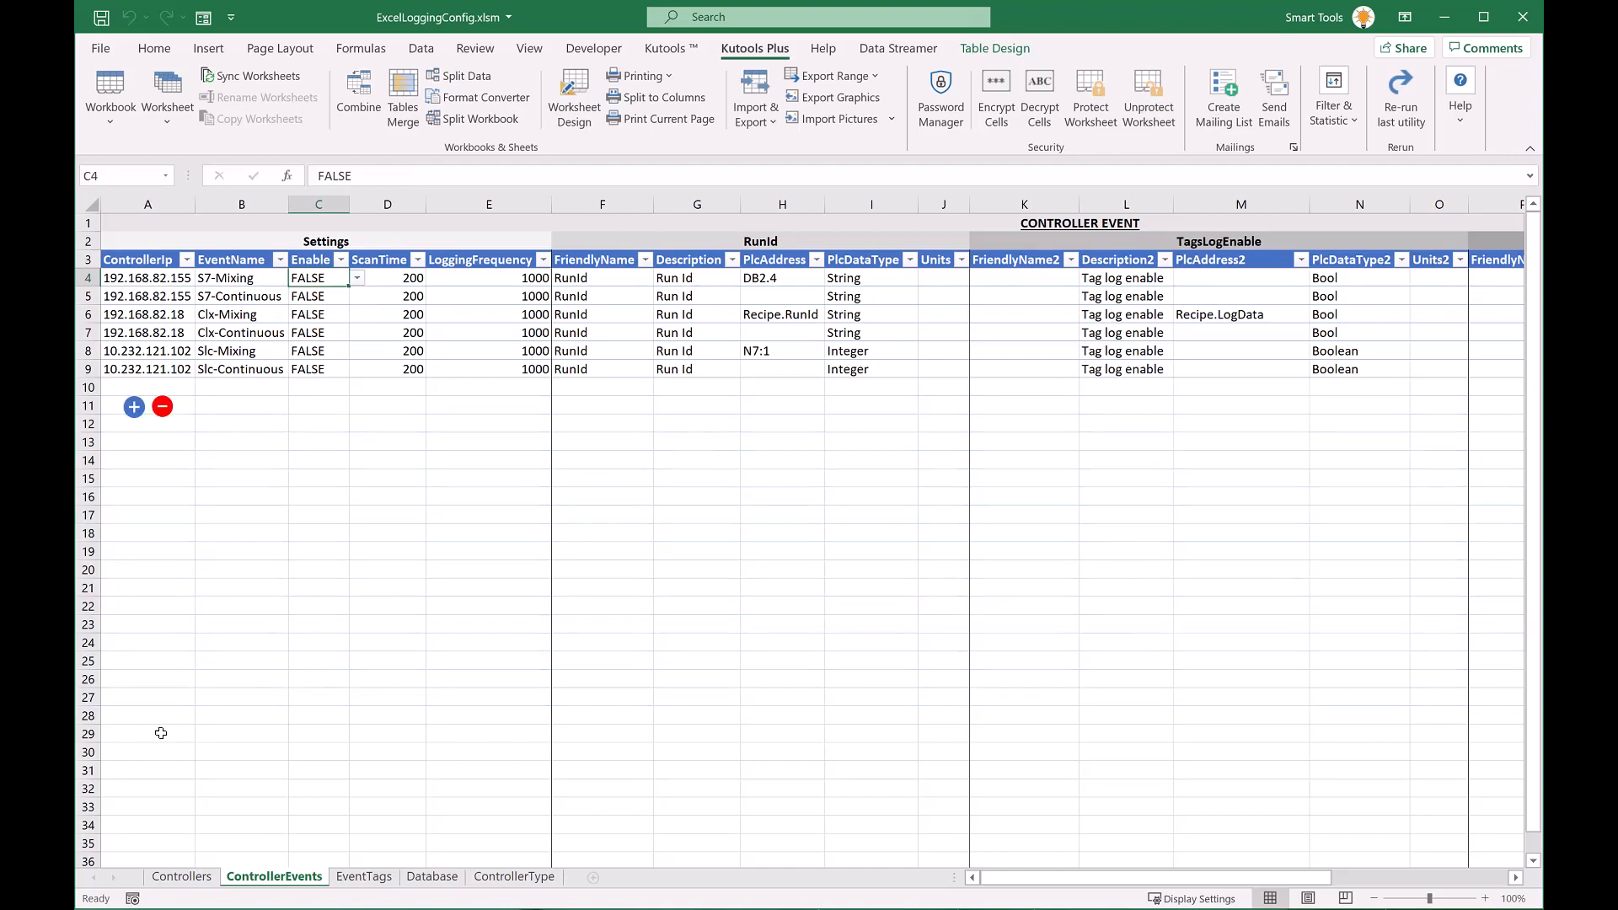
pyautogui.click(134, 406)
pyautogui.click(127, 511)
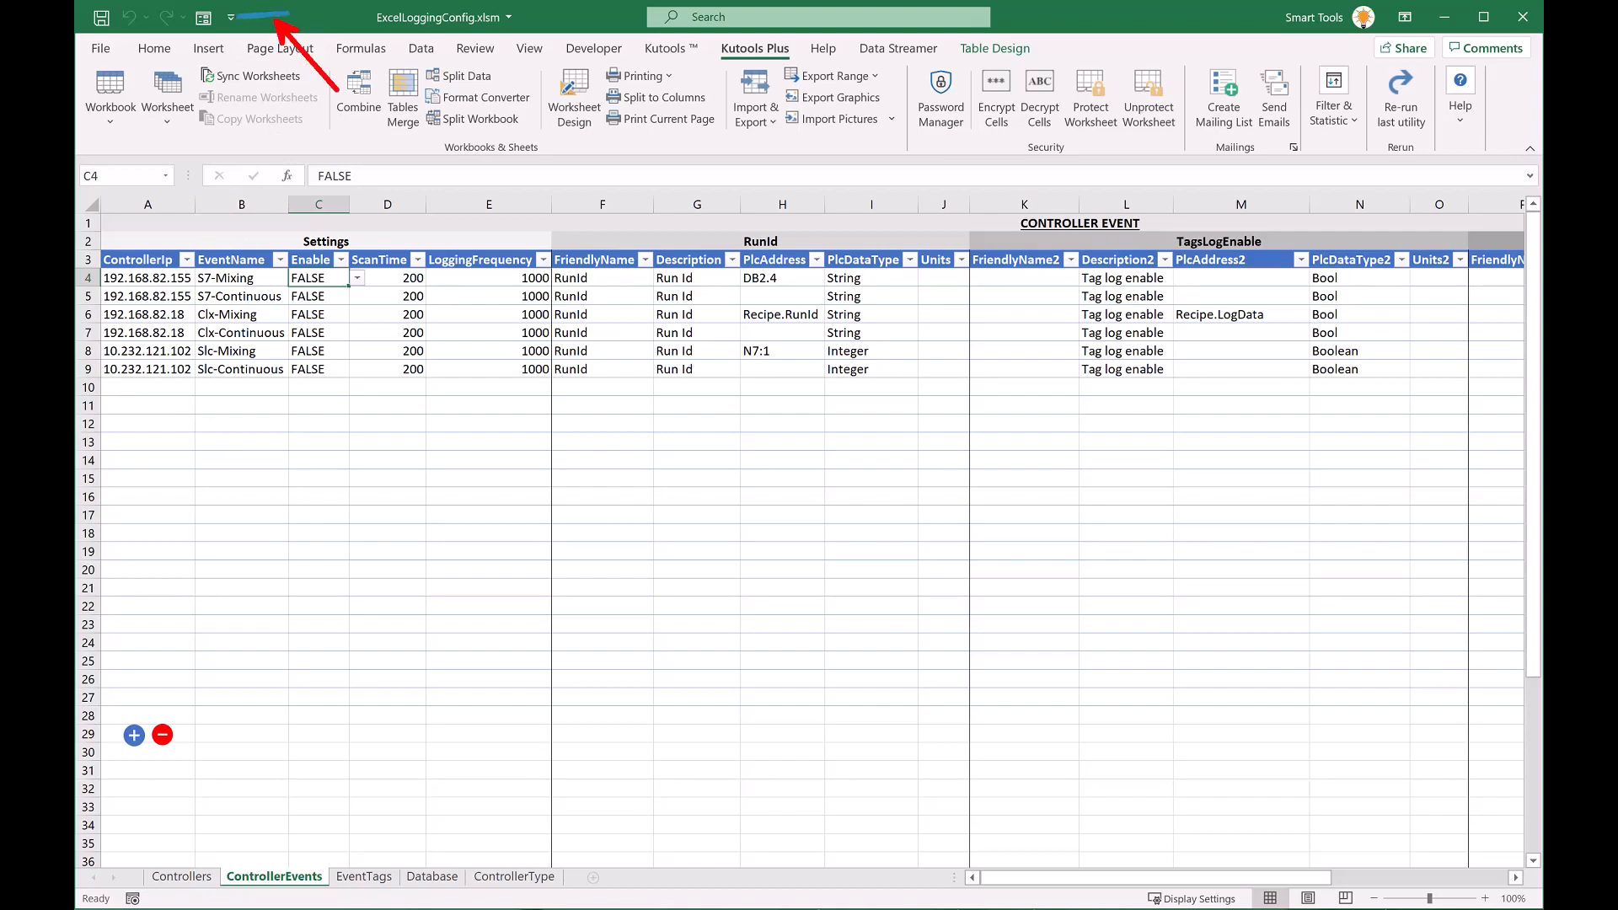
# Open the Quick Access Toolbar customization, list All Commands and locate the Form... command
pyautogui.click(230, 17)
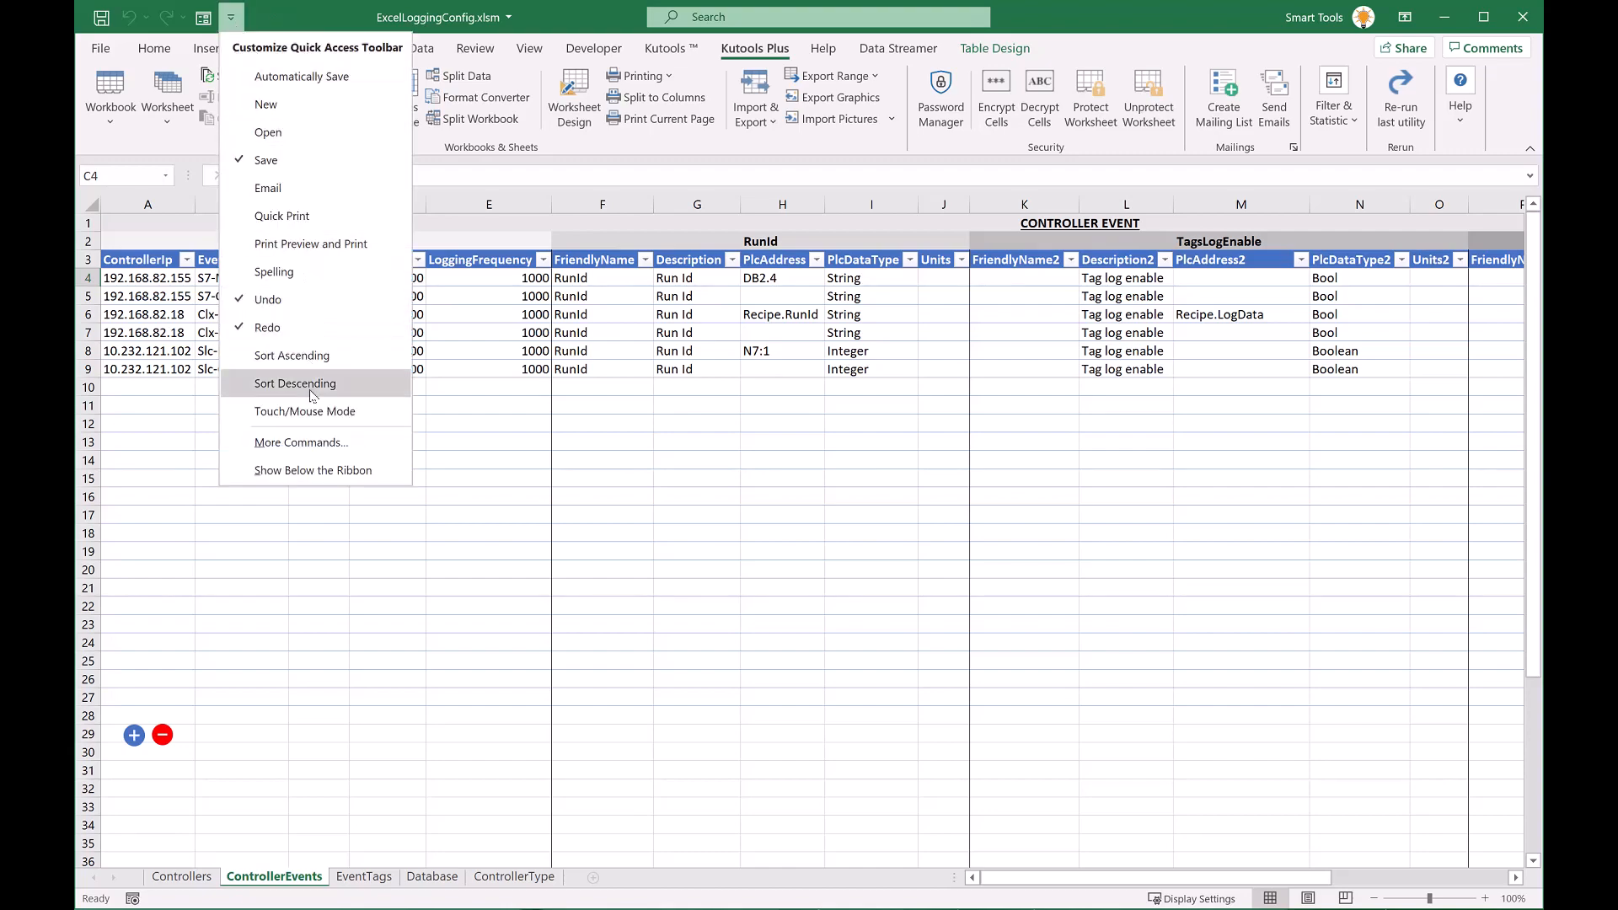
pyautogui.click(304, 443)
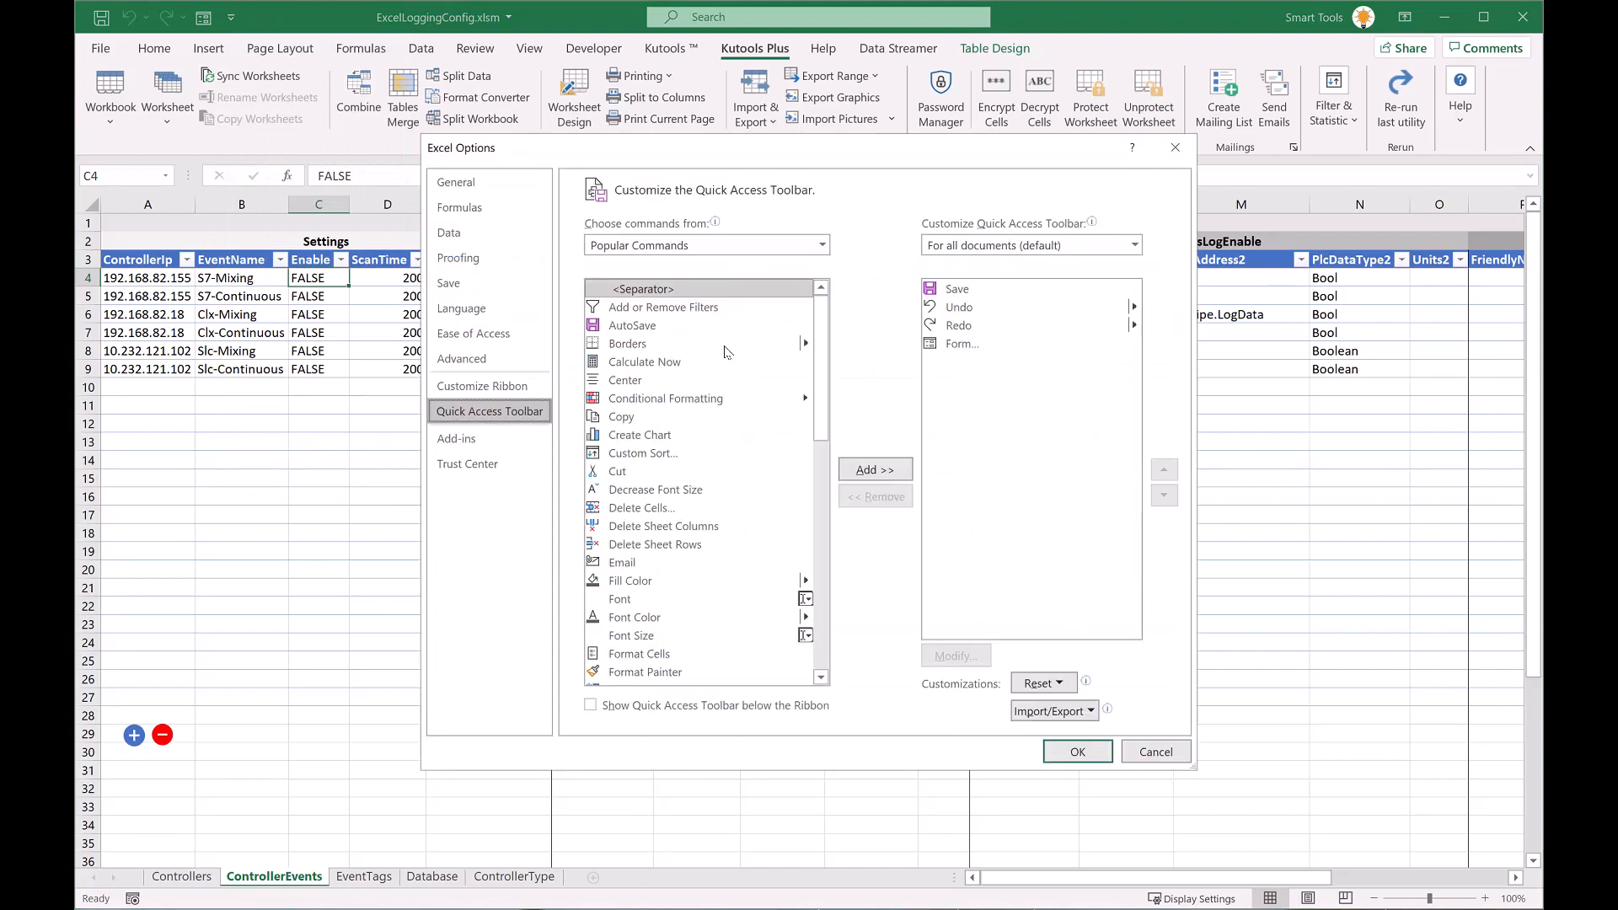
pyautogui.click(823, 245)
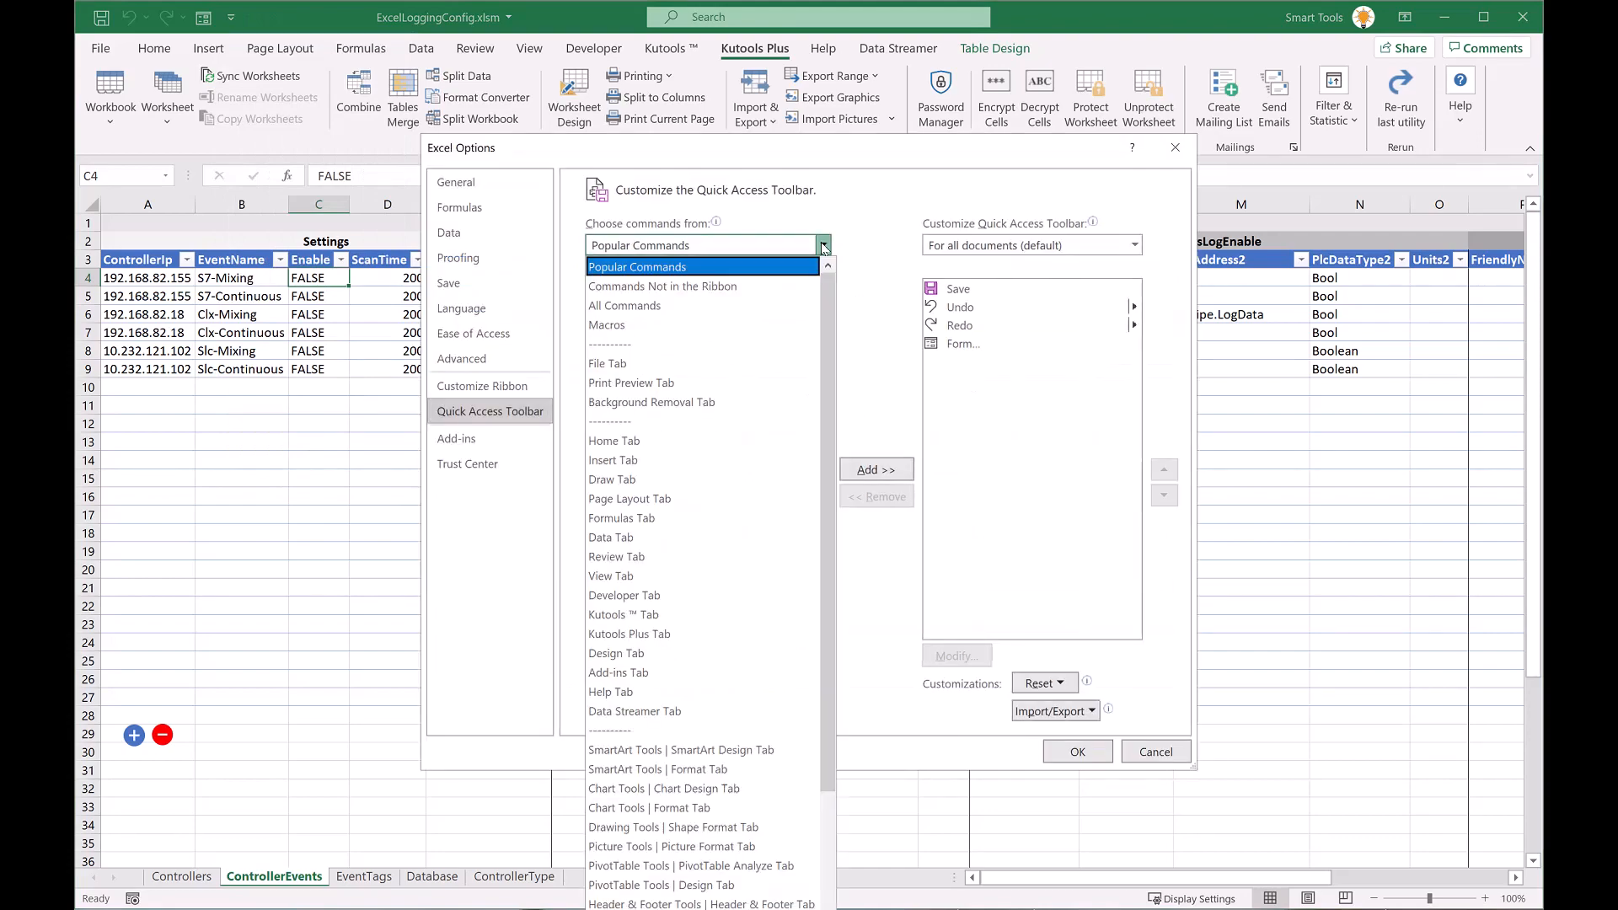
pyautogui.click(629, 310)
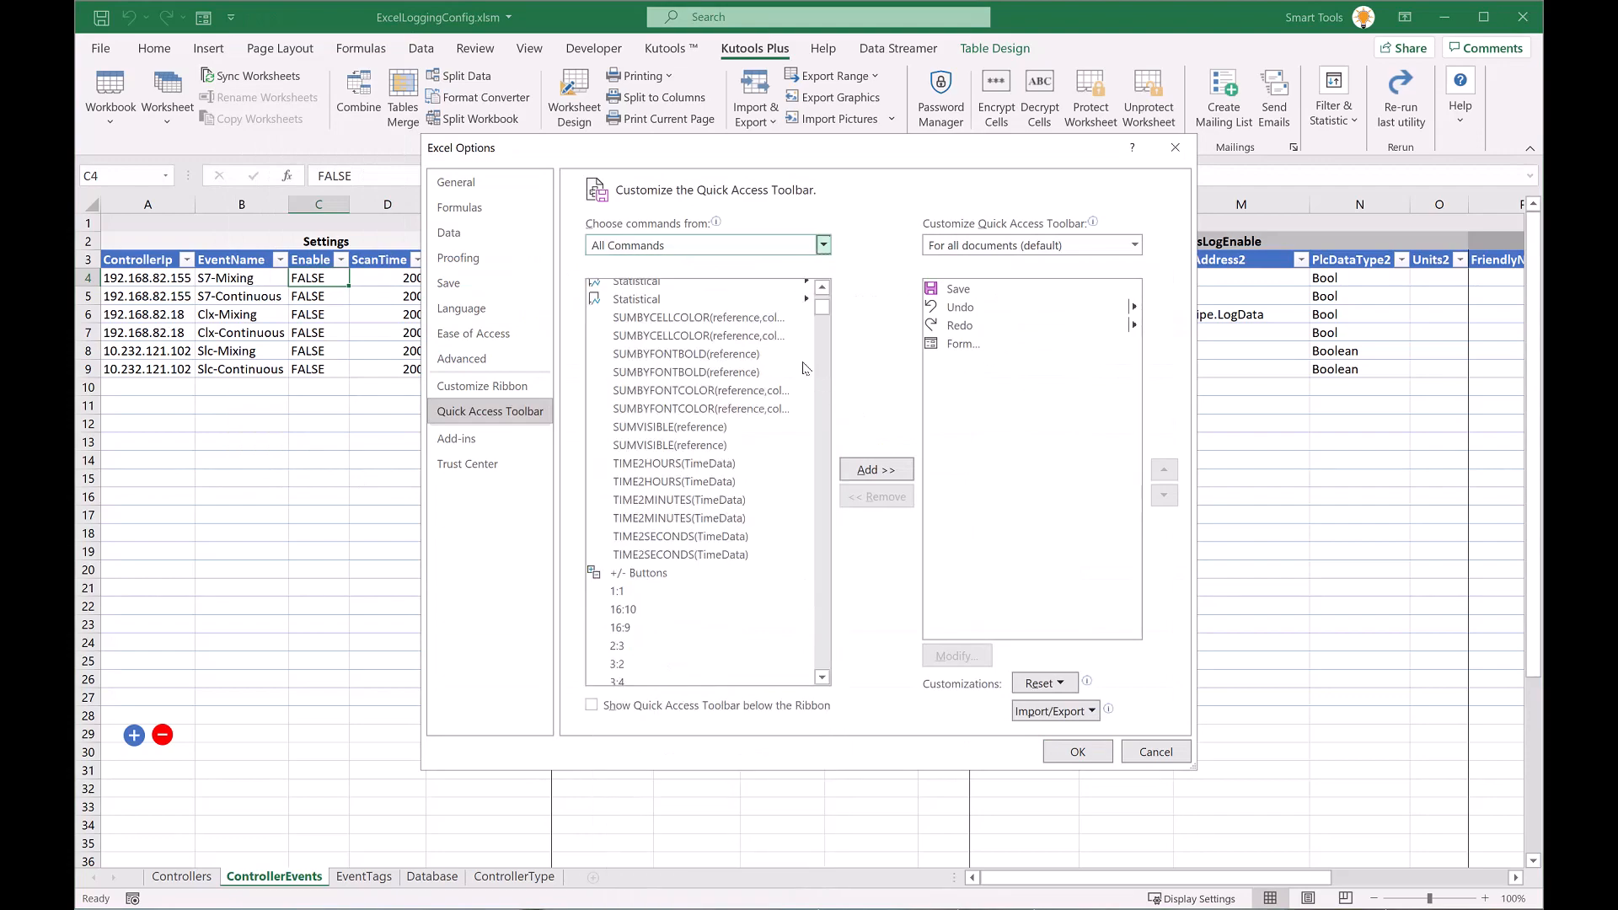
pyautogui.scroll(8, 733, 379)
pyautogui.scroll(-1, 733, 373)
pyautogui.scroll(1, 734, 373)
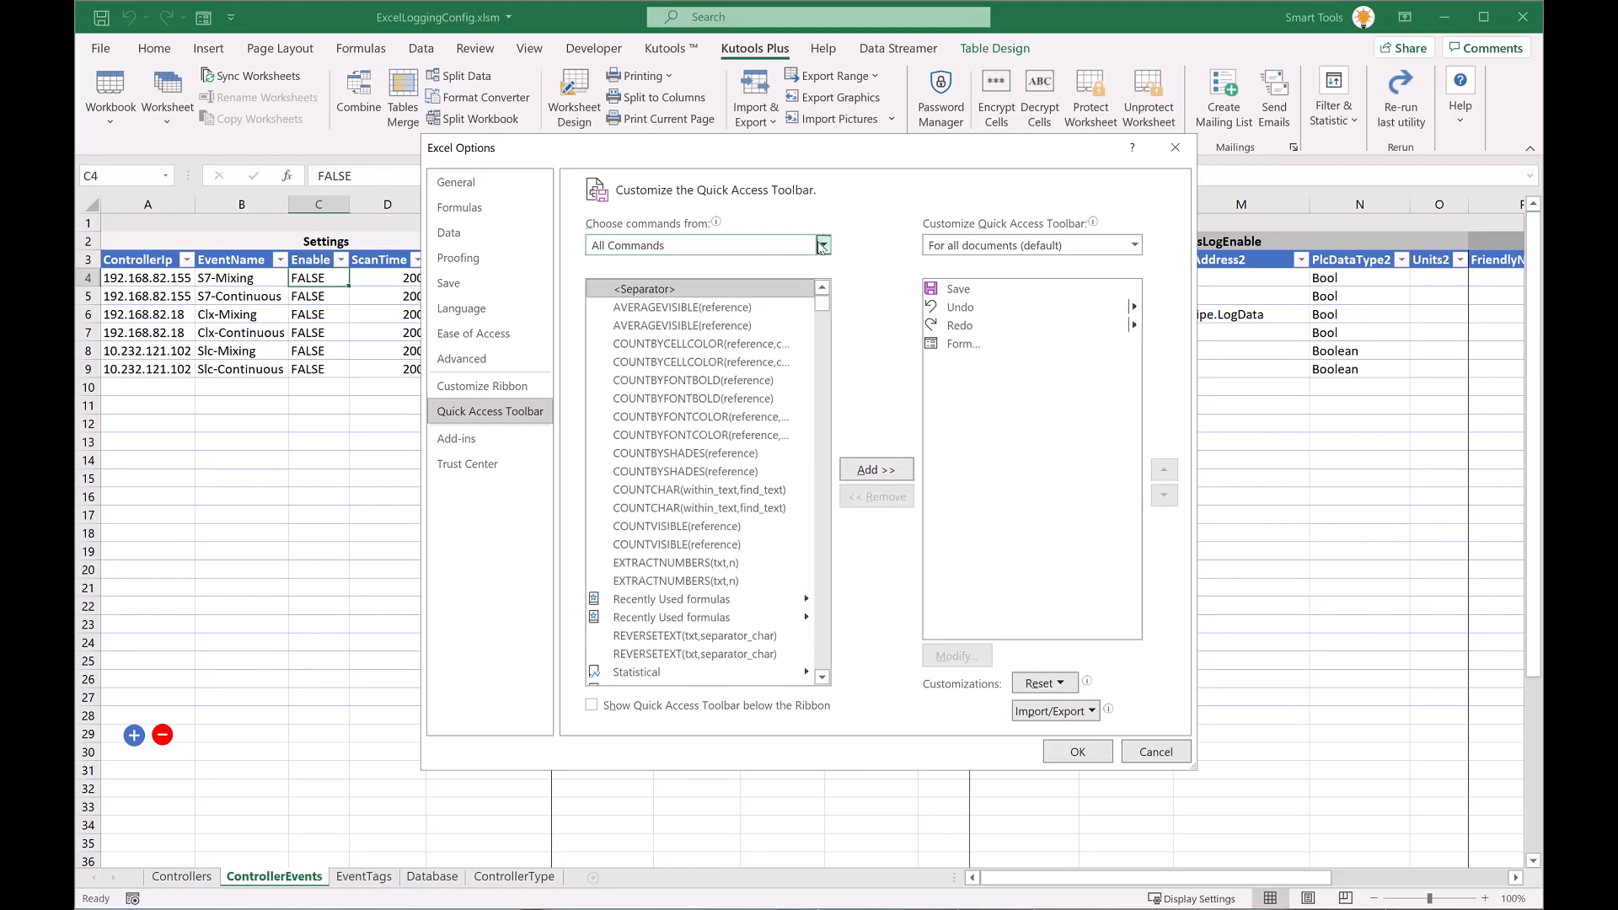
pyautogui.moveTo(823, 303); pyautogui.dragTo(792, 437)
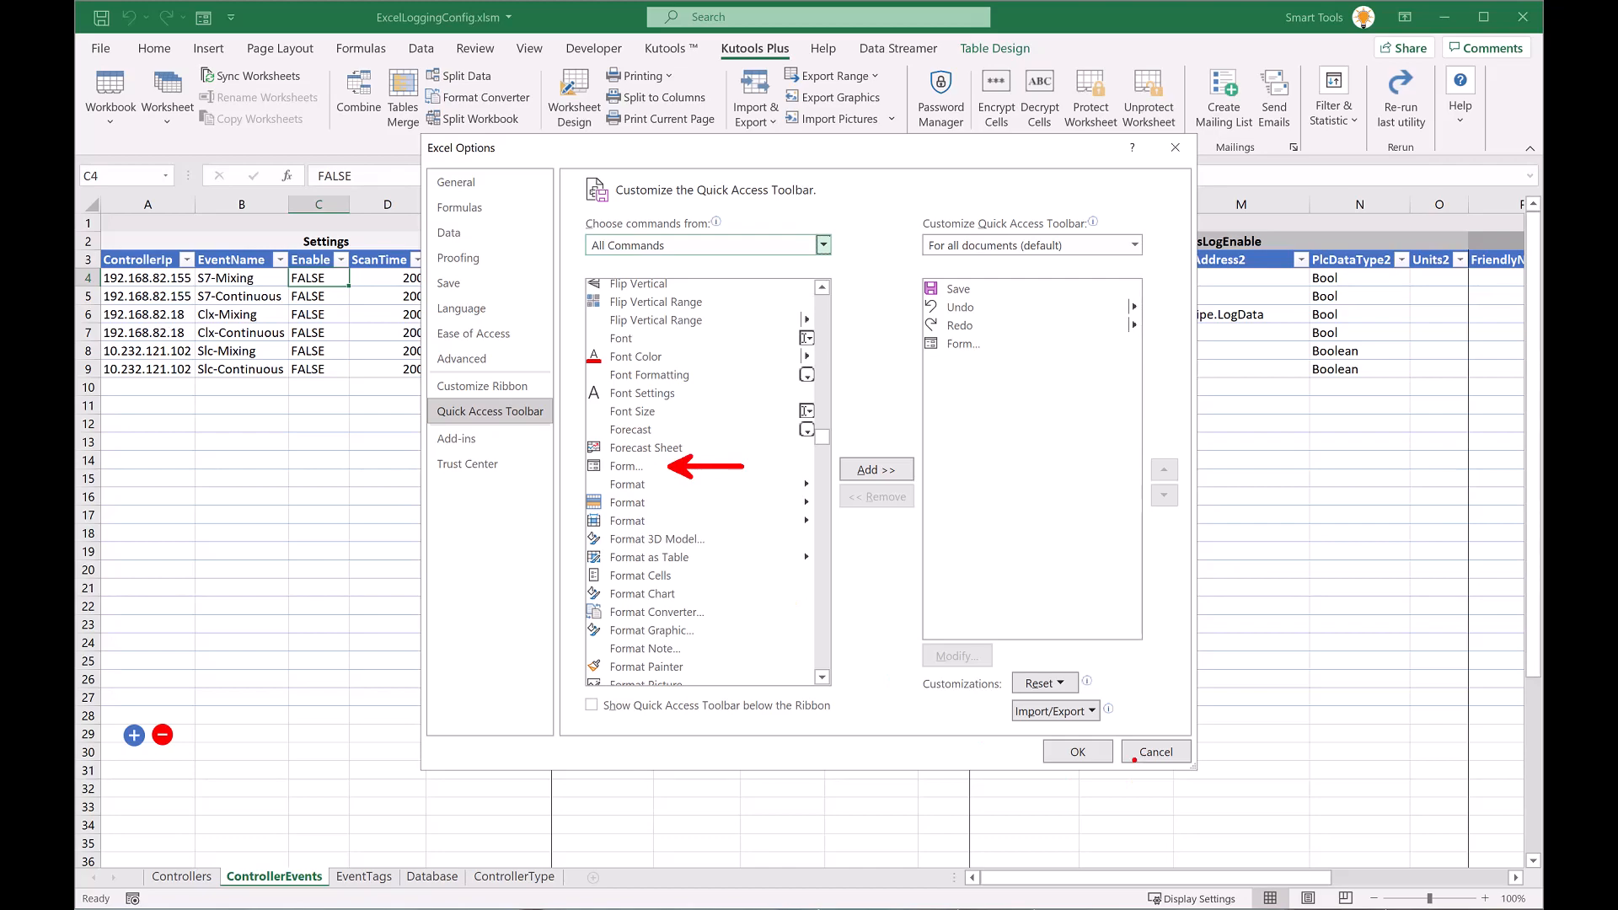
# Dismiss the toolbar customization and view the first ControllerEvents record in the data entry form, closing the form without edits
pyautogui.click(1139, 754)
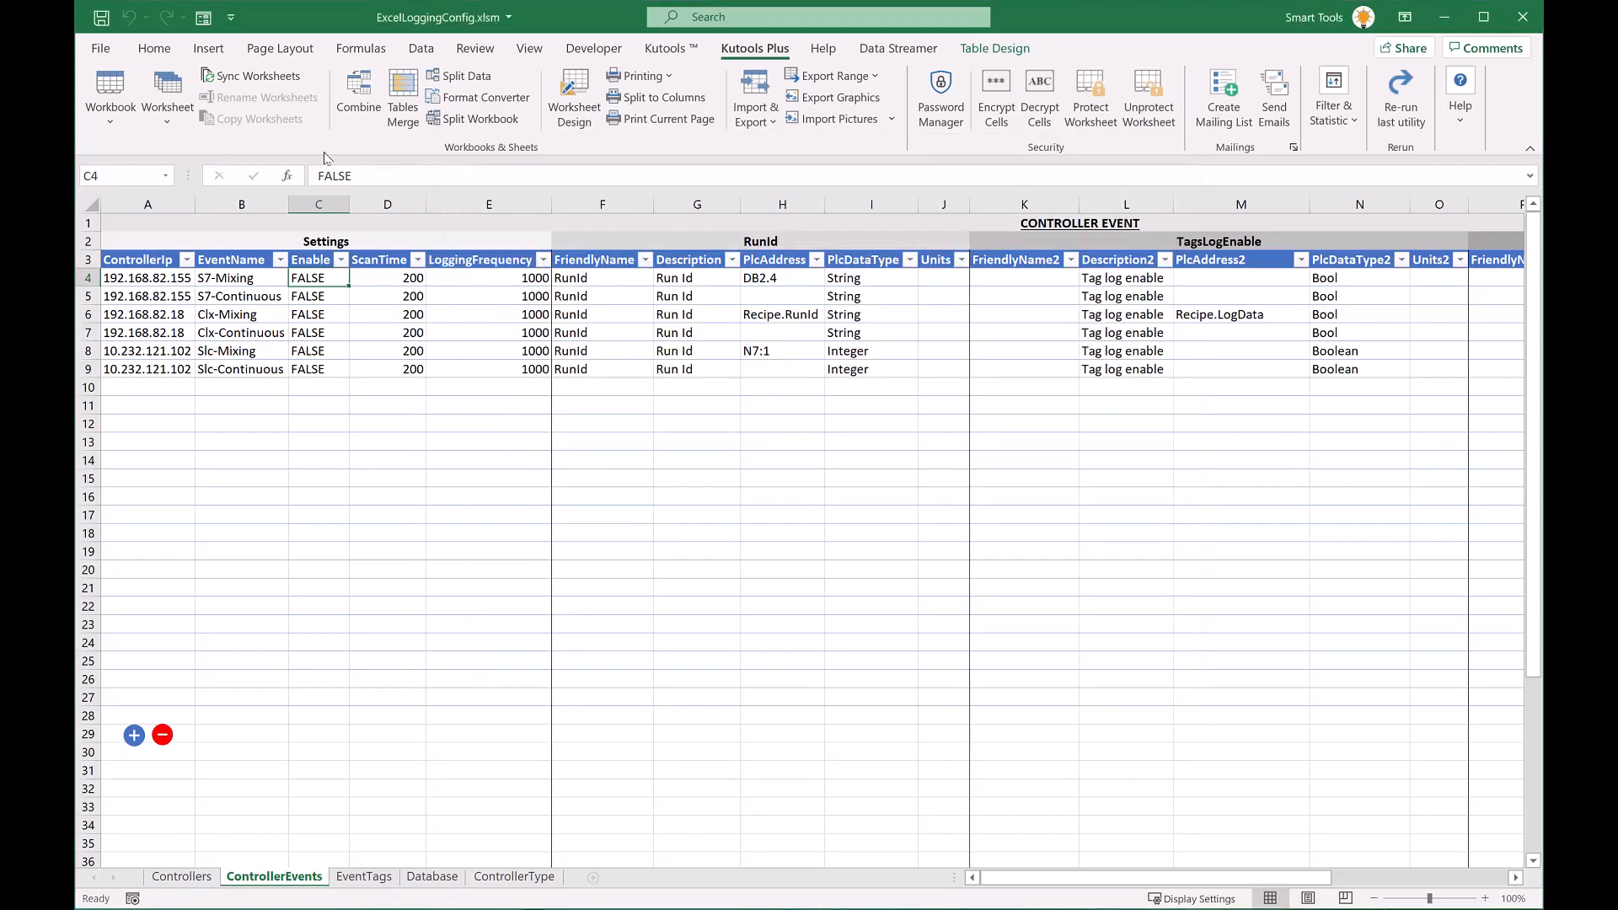
pyautogui.click(210, 26)
pyautogui.click(203, 18)
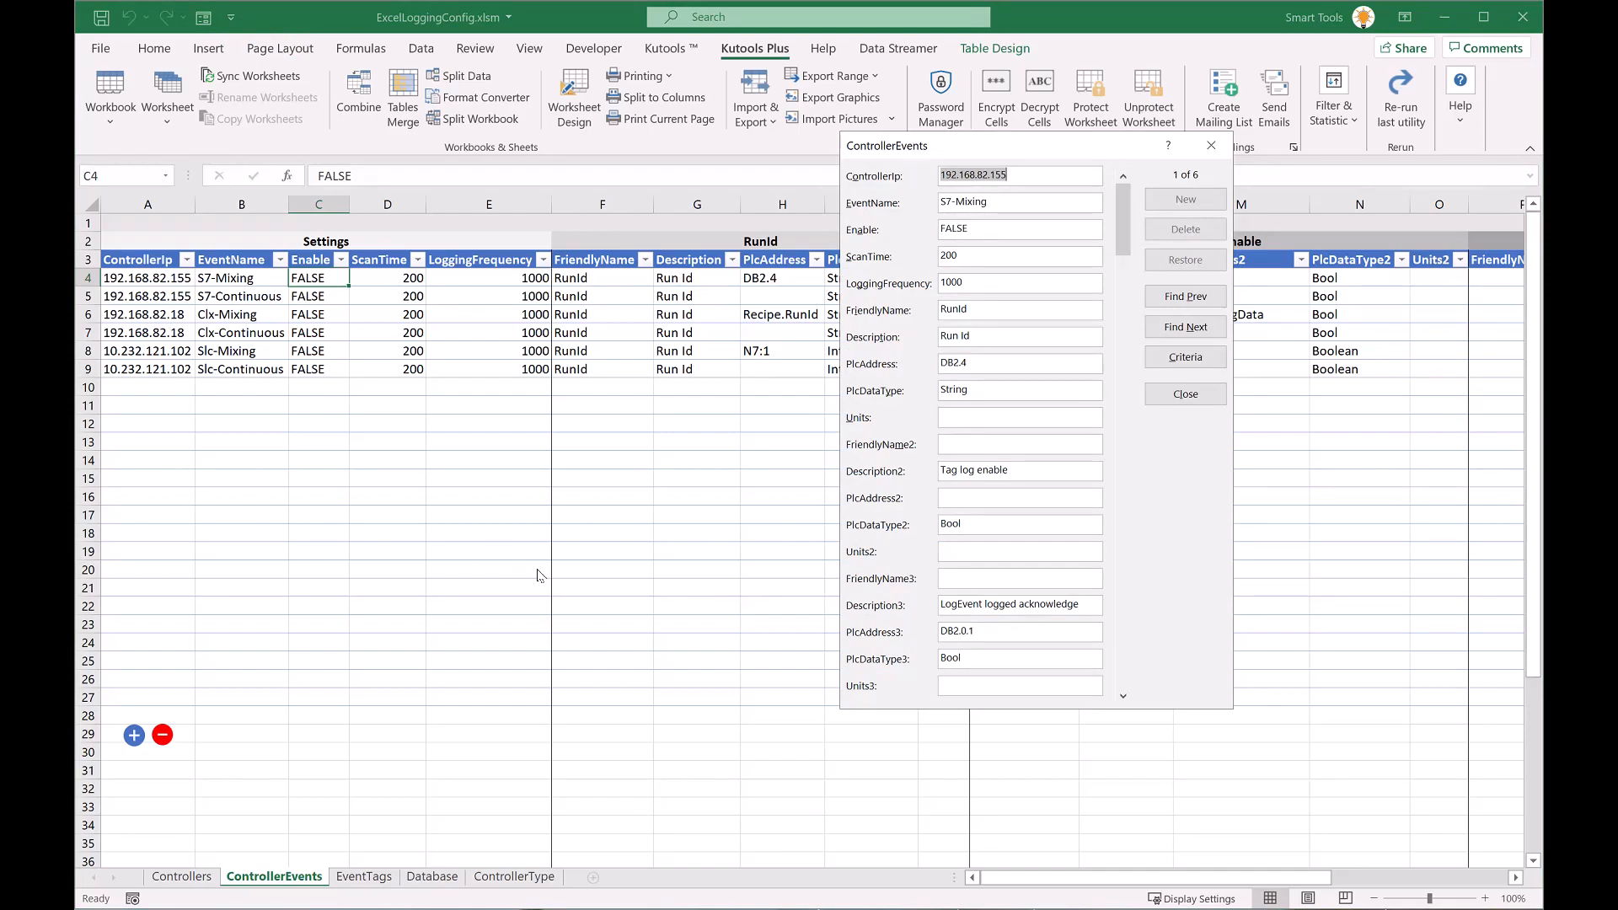
pyautogui.click(1185, 395)
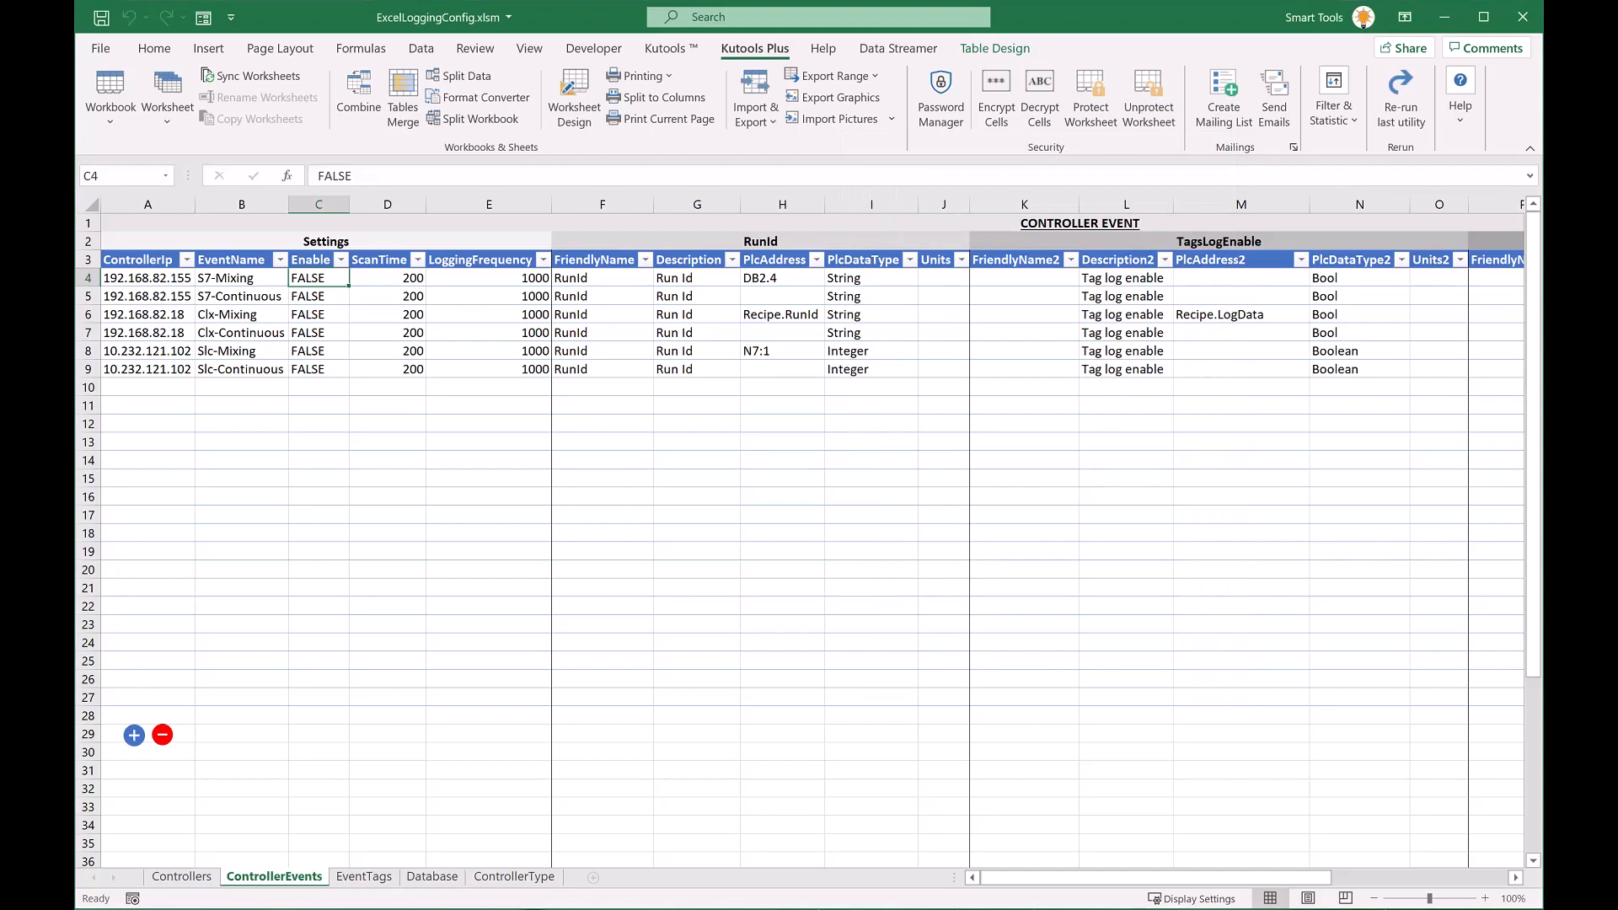
# Remove the empty rows below the Slc-Continuous event from the ControllerEvents table
pyautogui.click(163, 738)
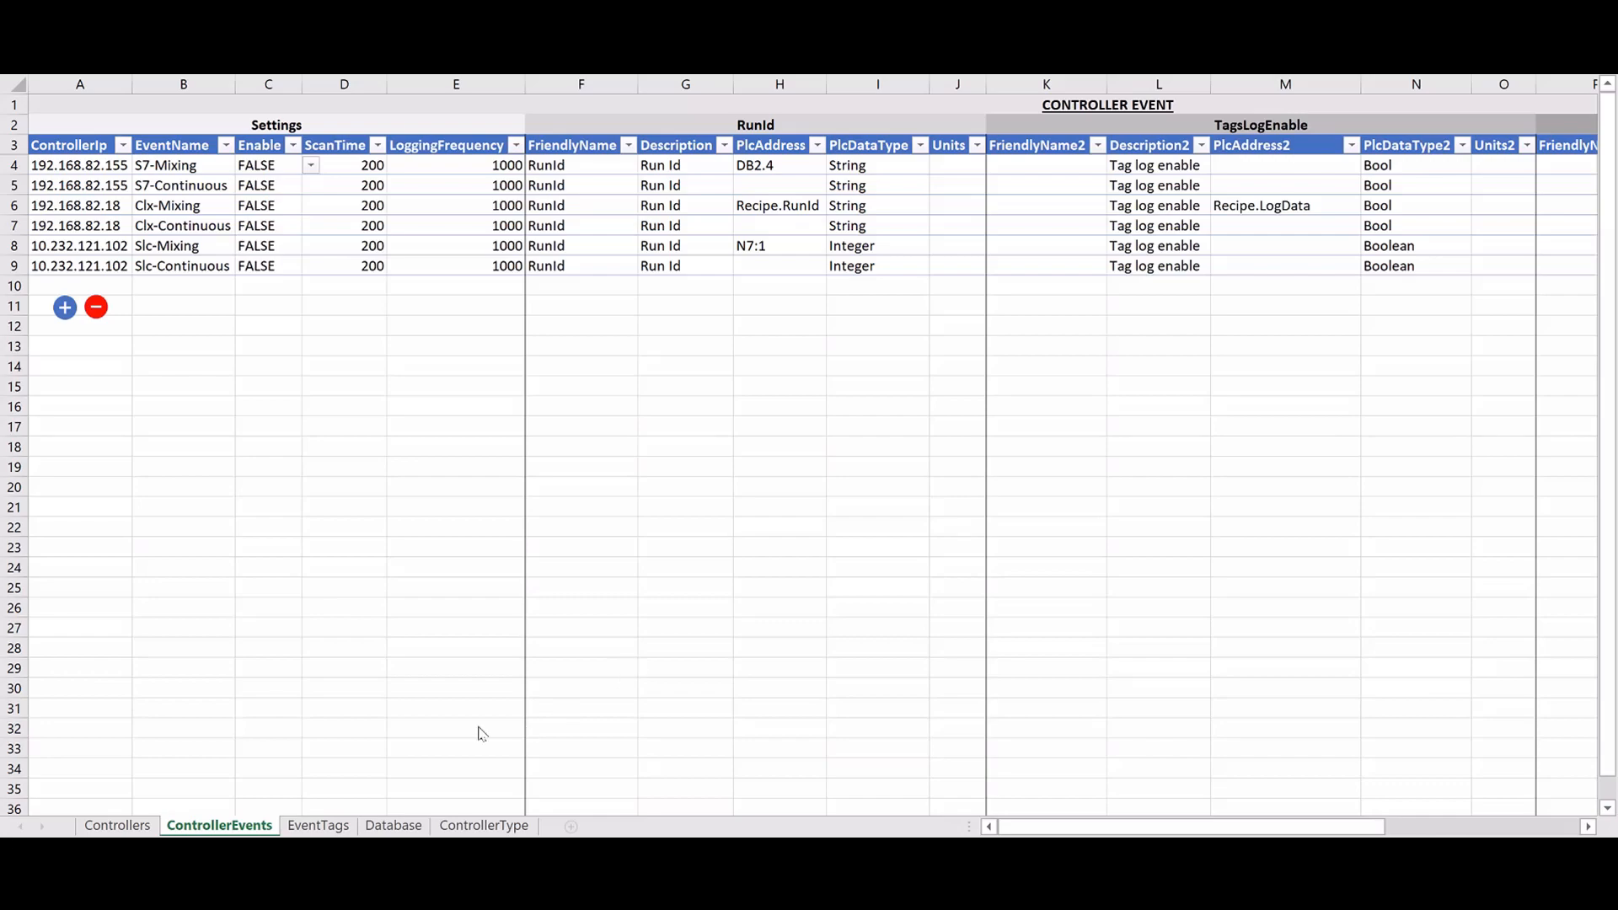
# Open the EventTags sheet and review the SelectedControllerEvent choices for the first Flour weight tag without changing it
pyautogui.click(327, 831)
pyautogui.click(329, 832)
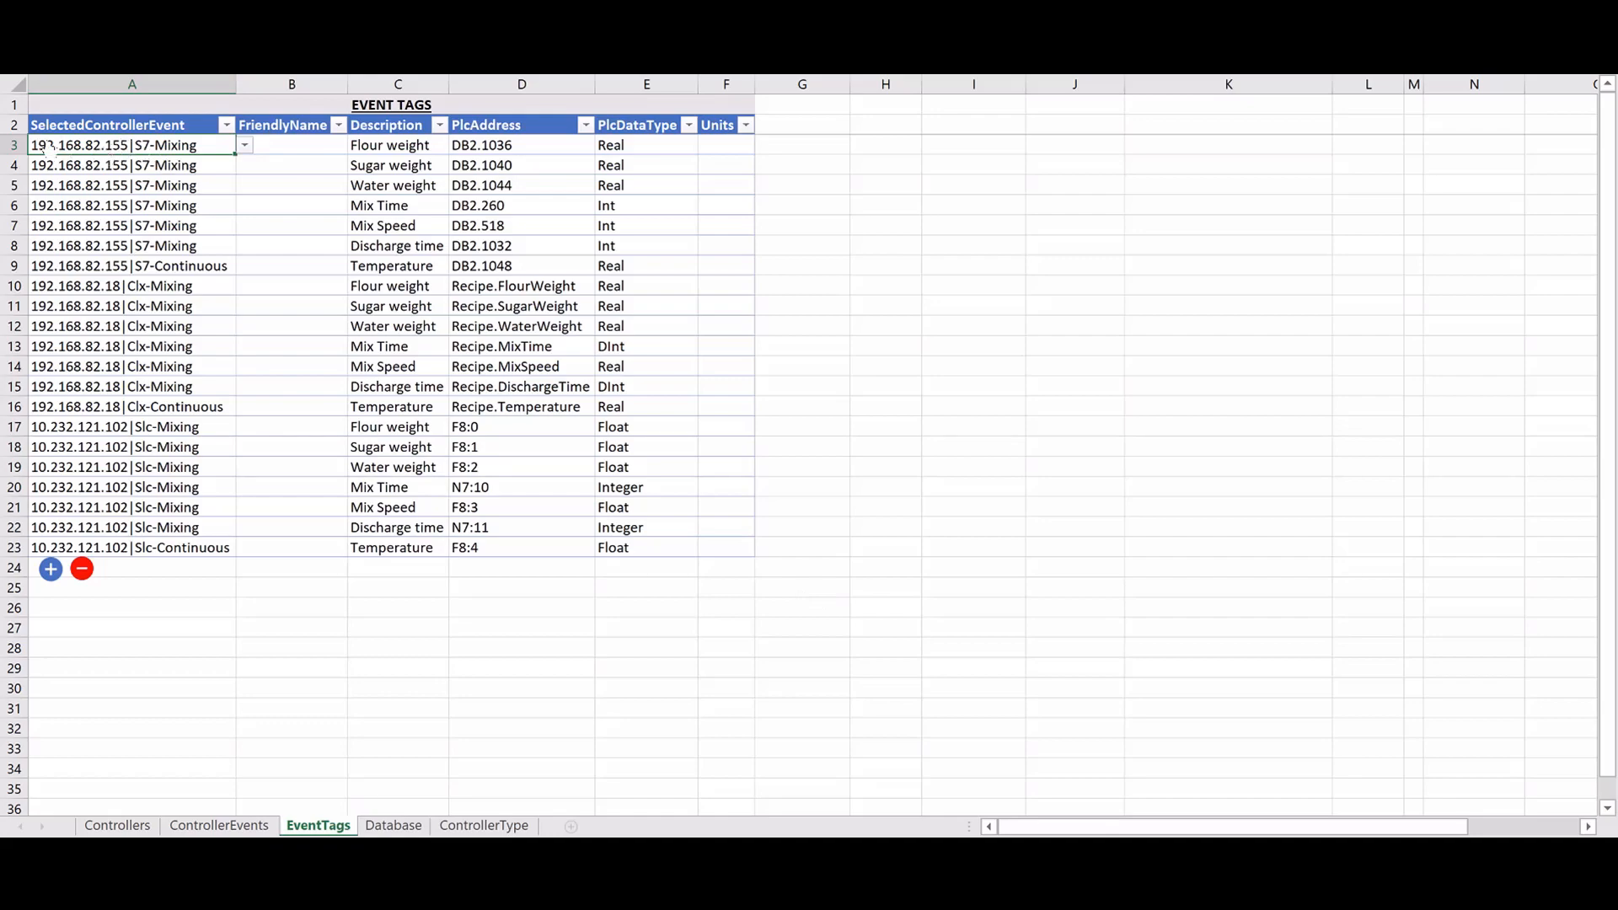
pyautogui.click(245, 146)
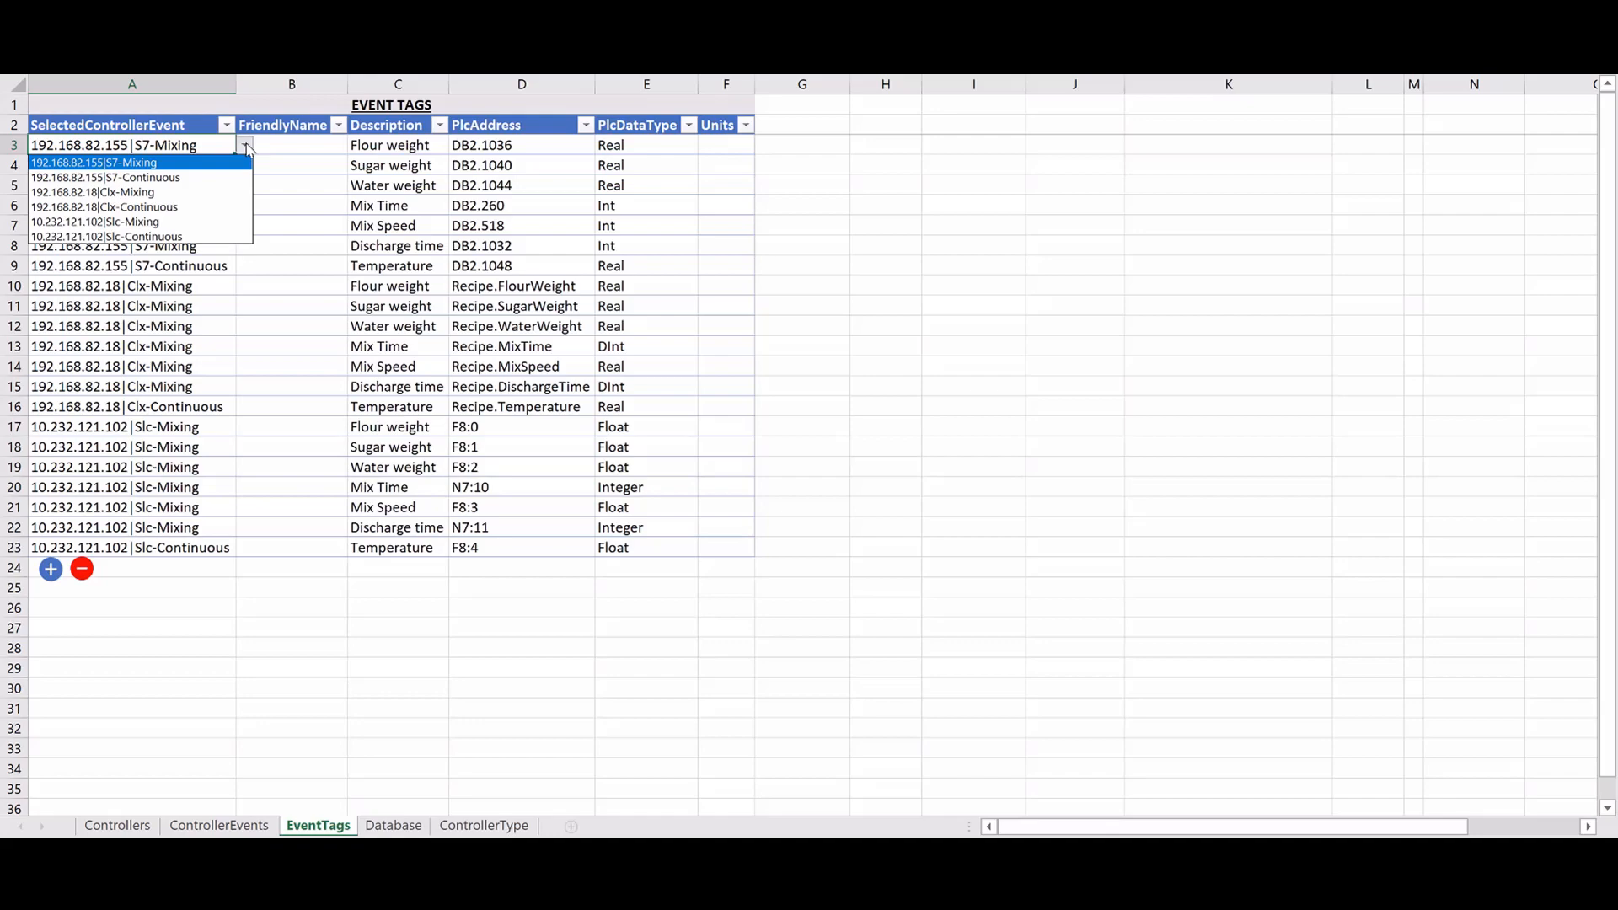
pyautogui.press('Escape')
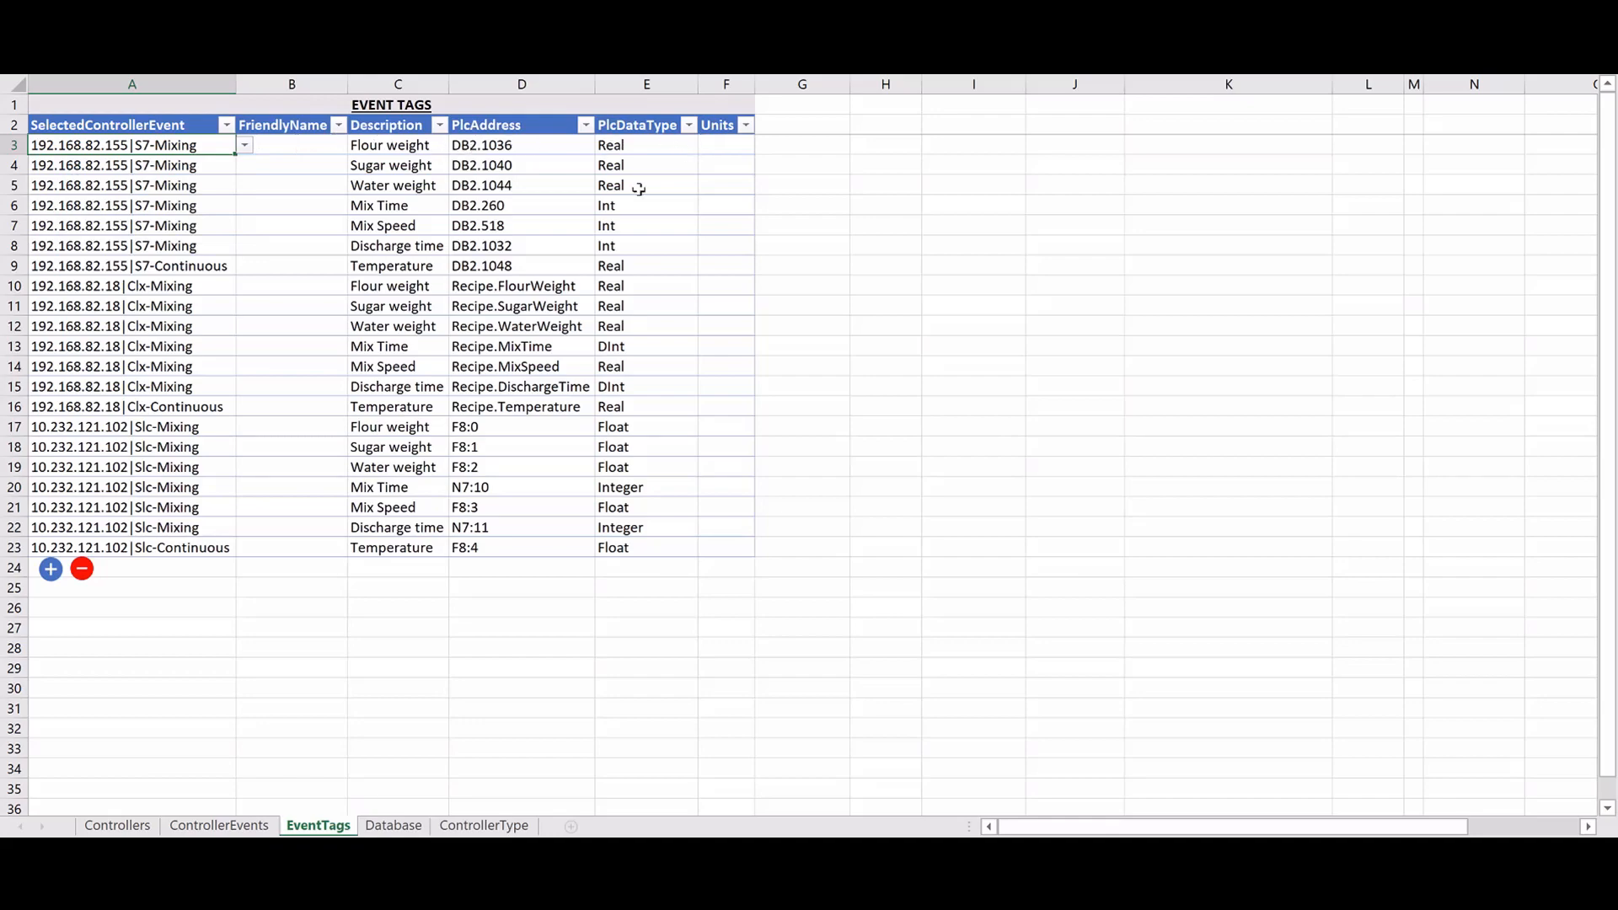
# Examine the S7-Mixing tags in rows 3 to 8 and the S7-Continuous Temperature tag in row 9
pyautogui.click(386, 204)
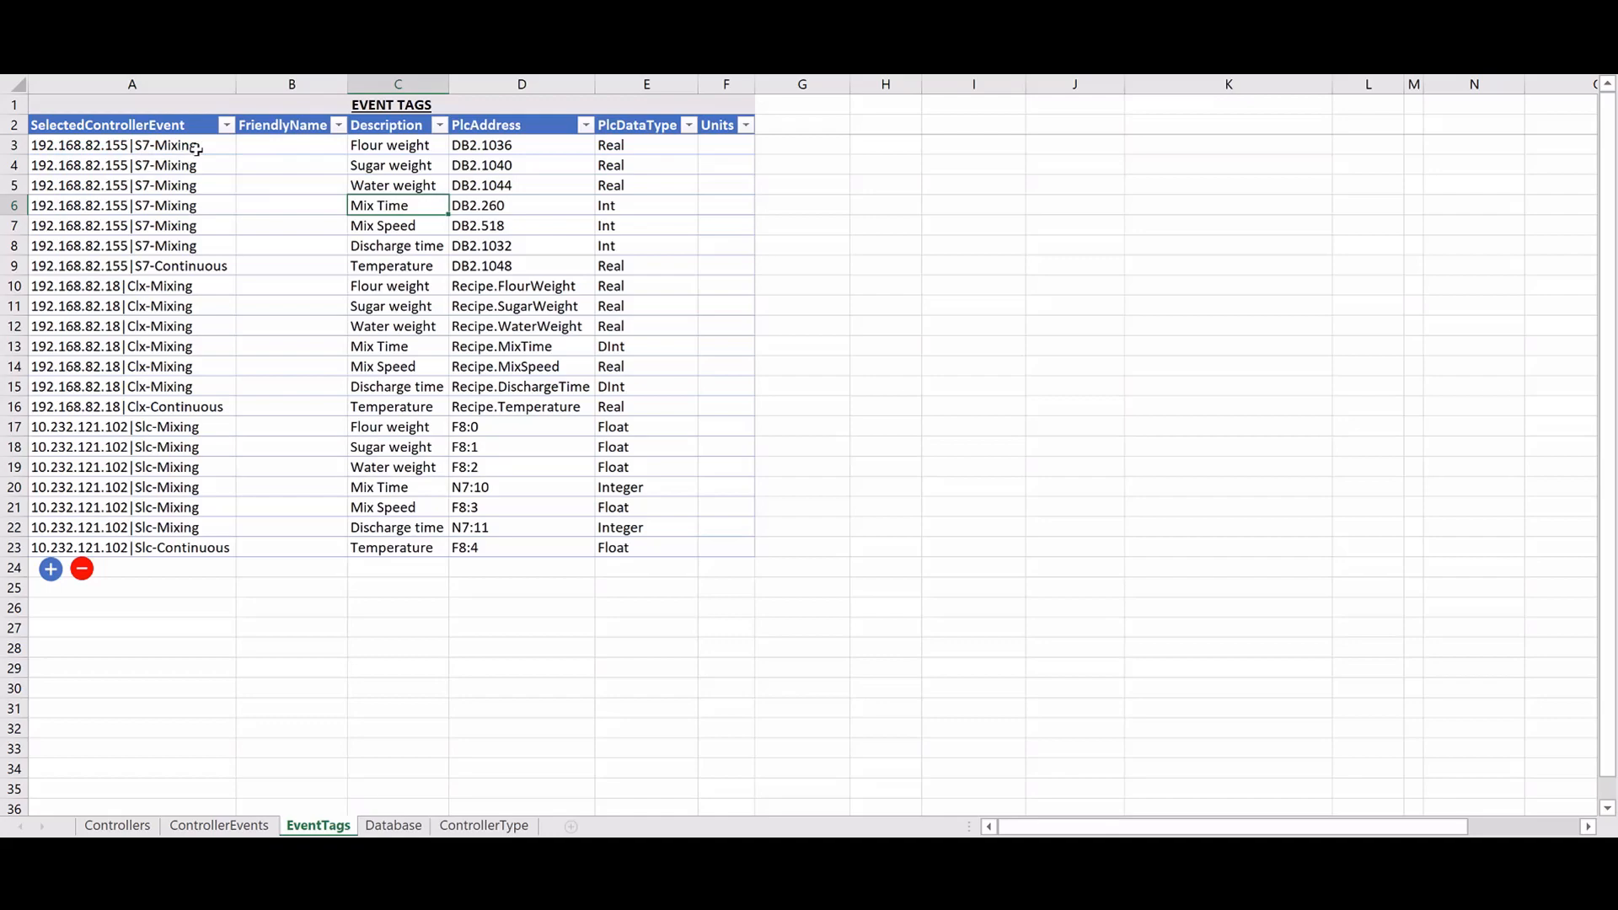
pyautogui.moveTo(196, 148); pyautogui.dragTo(745, 254)
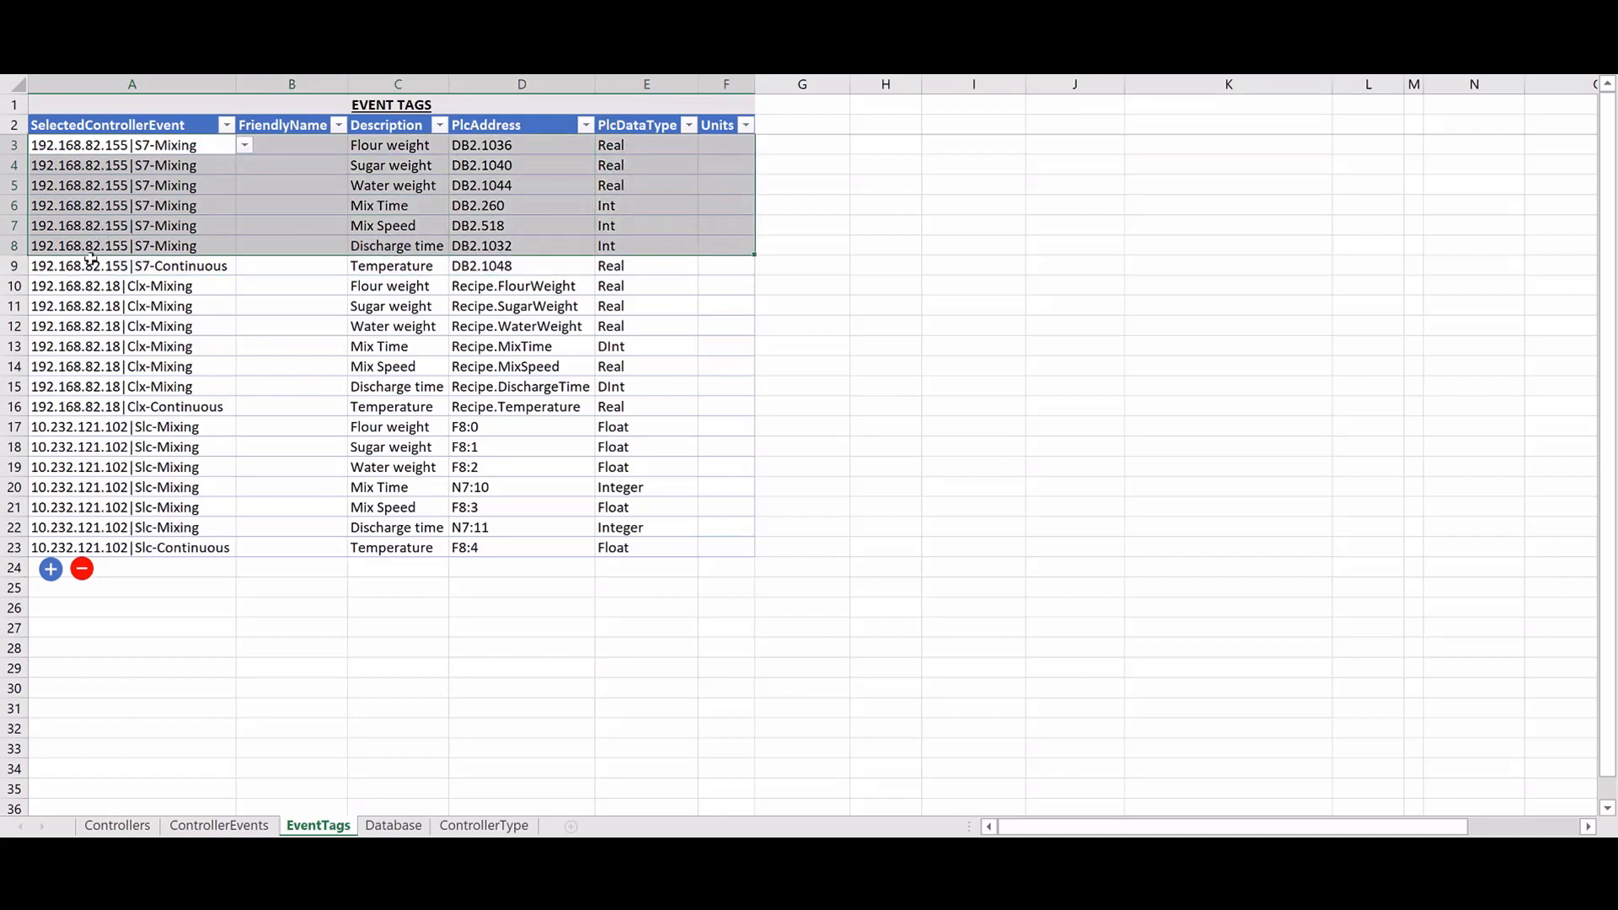
pyautogui.moveTo(84, 264); pyautogui.dragTo(682, 265)
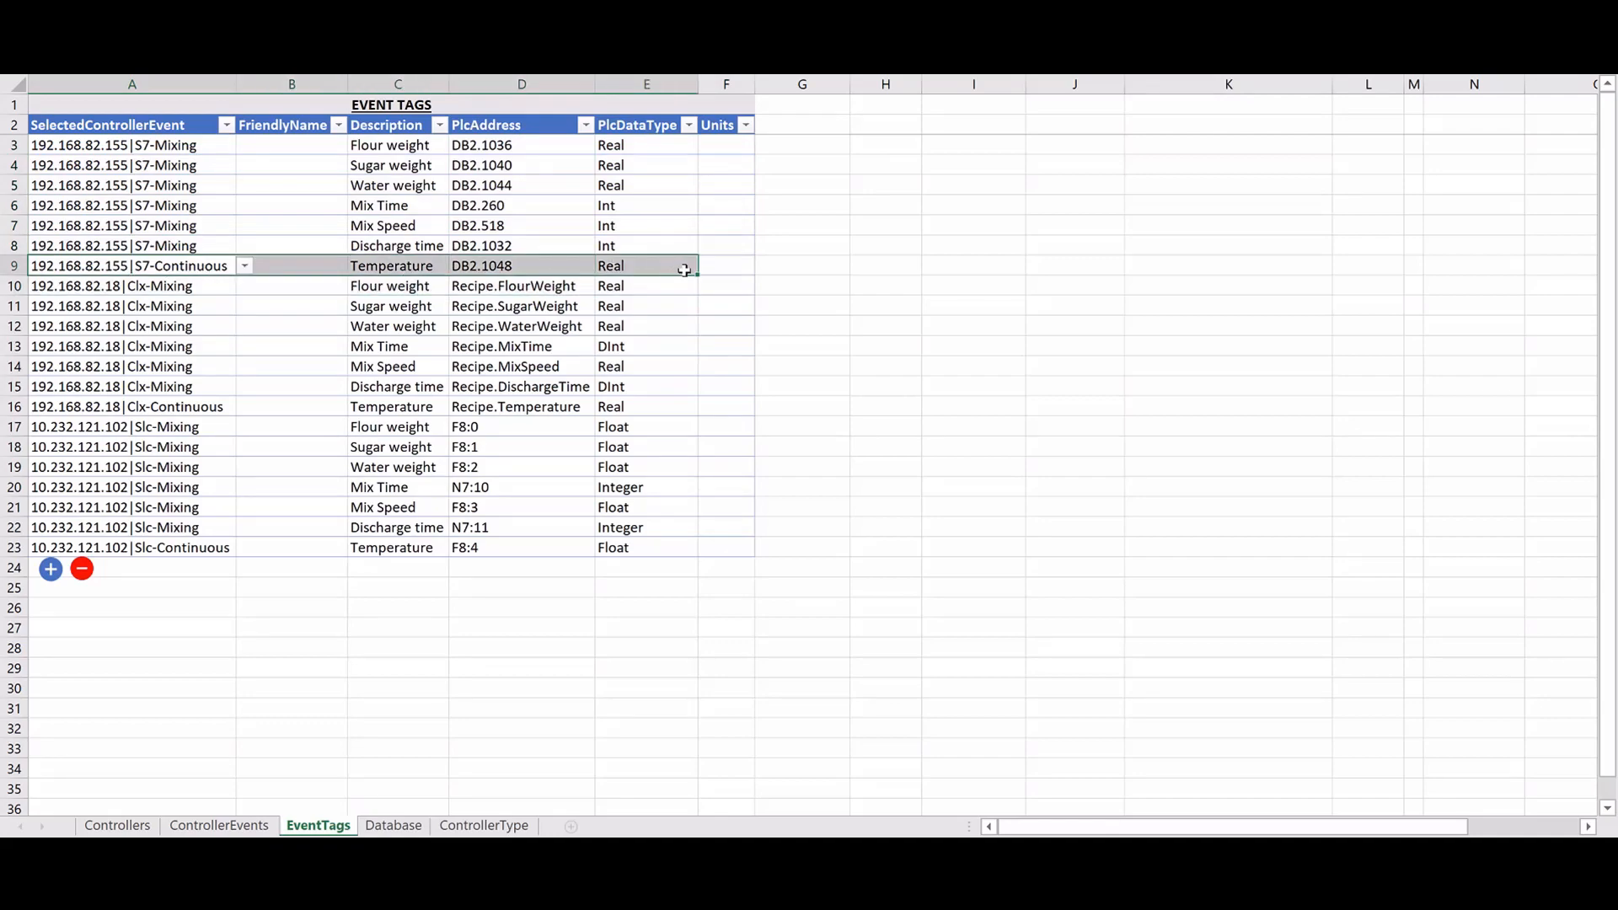
# Examine the PlcAddress entries of the Clx-Mixing tags and of the Slc-Mixing Flour weight, Sugar weight and Mix Time tags
pyautogui.click(153, 287)
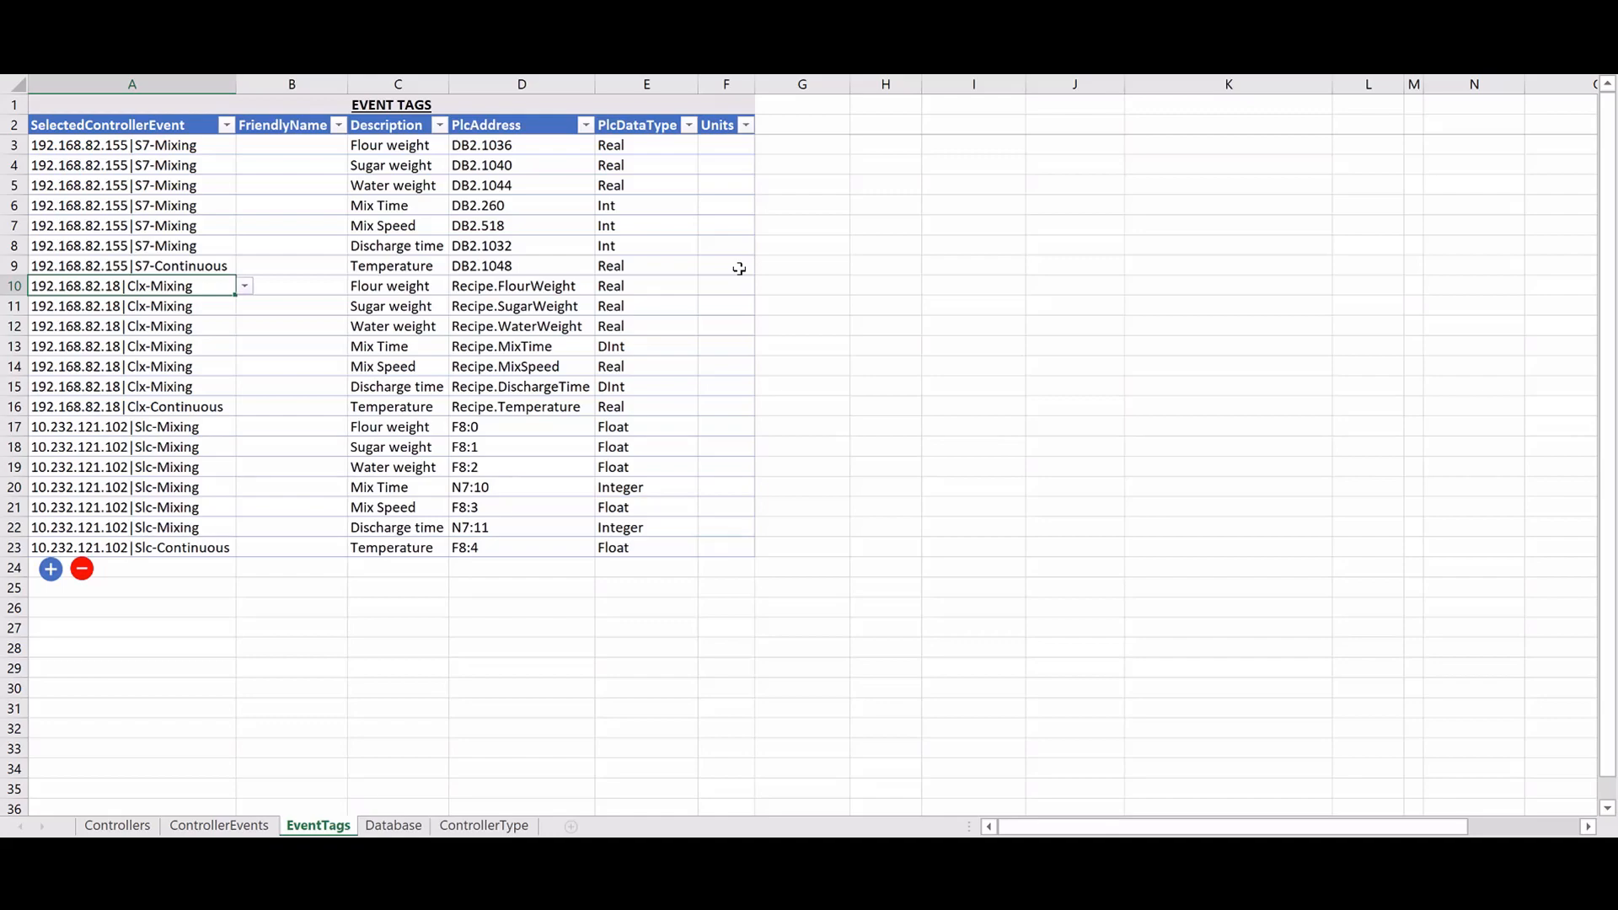
pyautogui.click(472, 291)
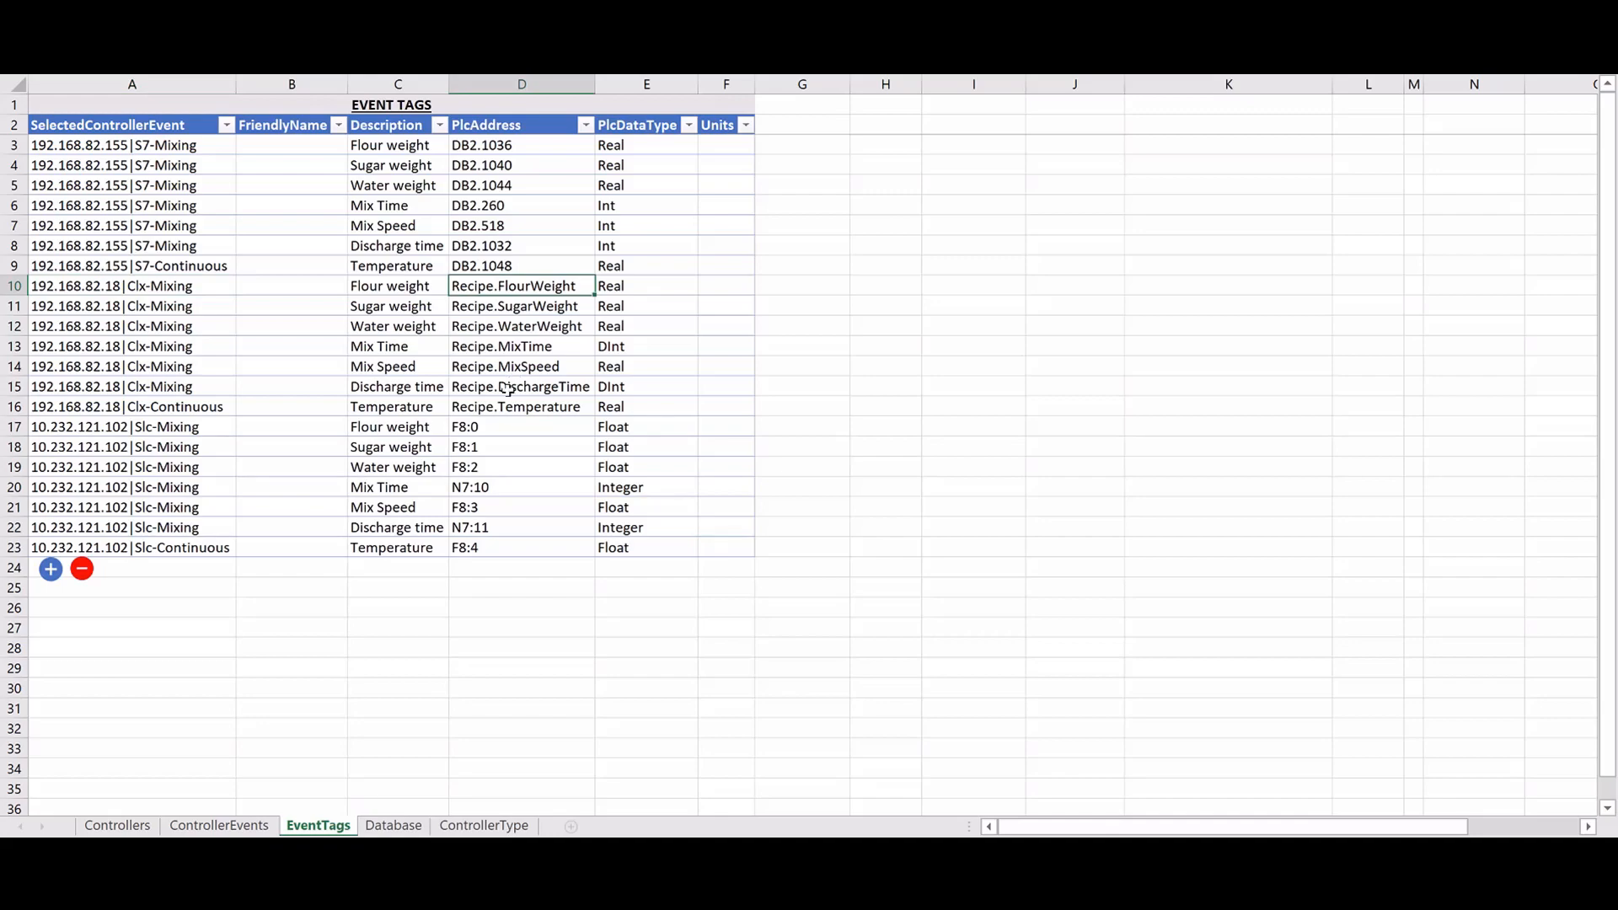
pyautogui.click(502, 433)
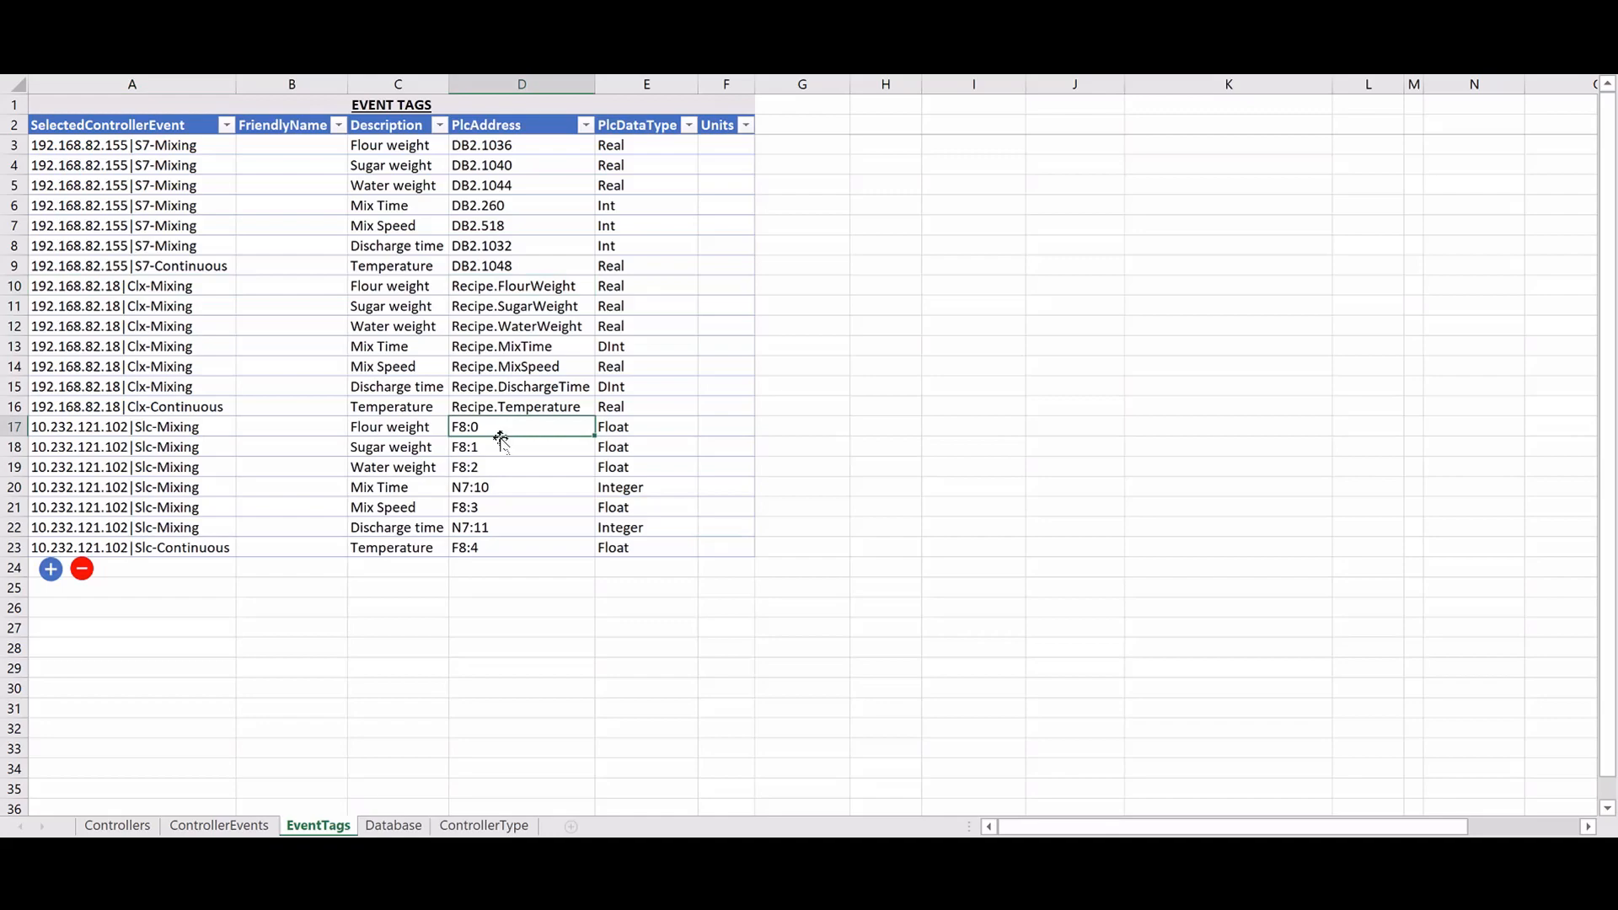
pyautogui.click(500, 449)
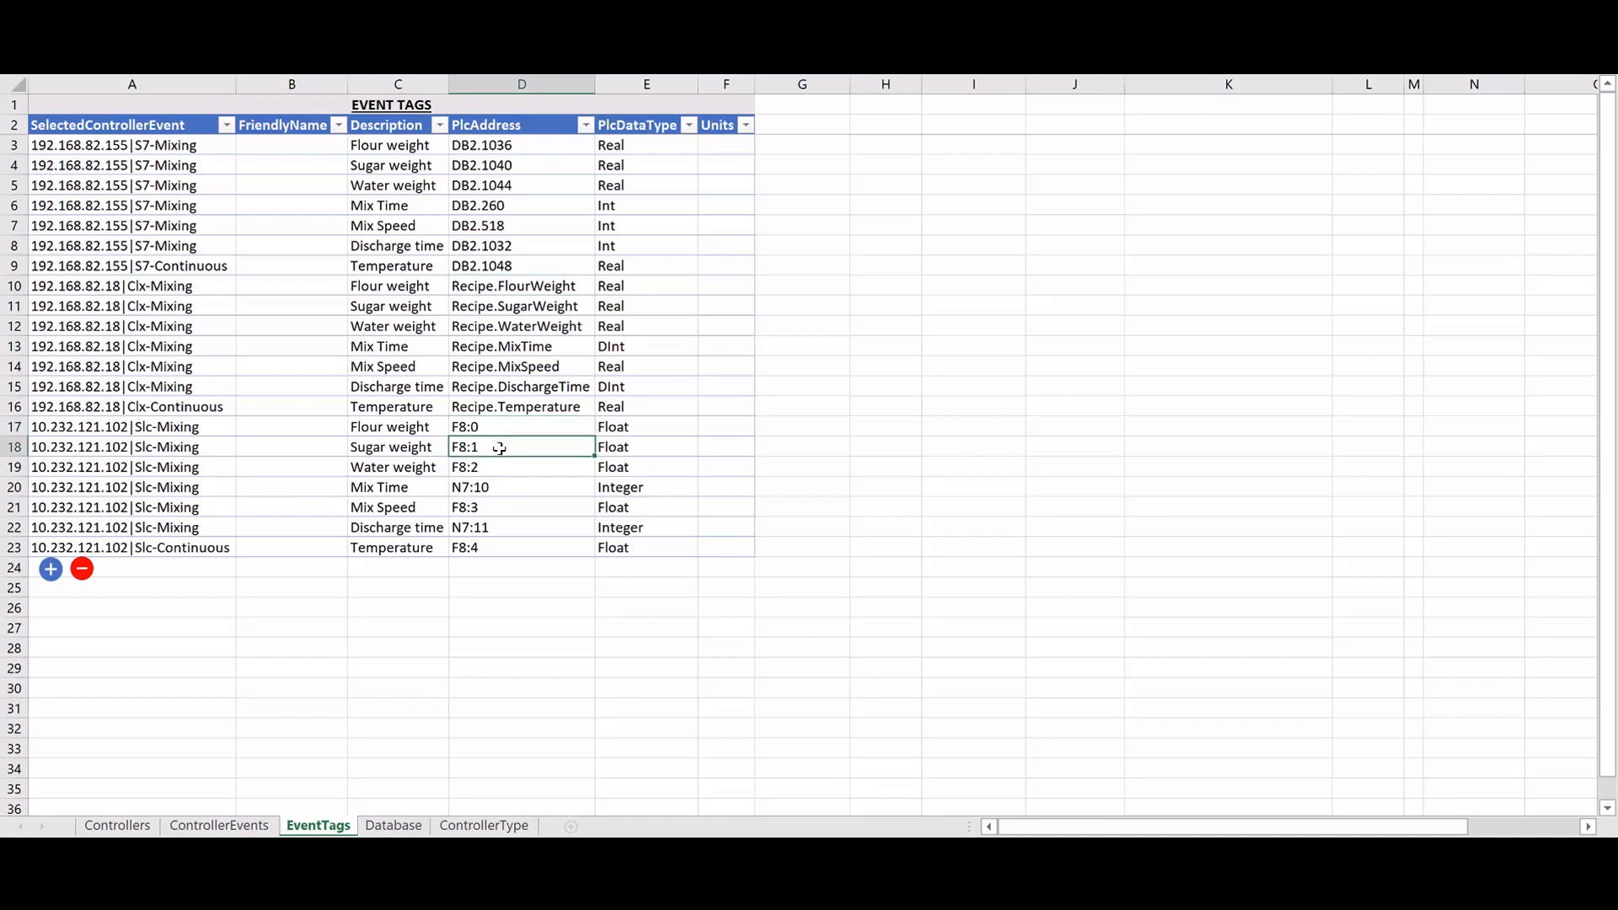
pyautogui.click(509, 487)
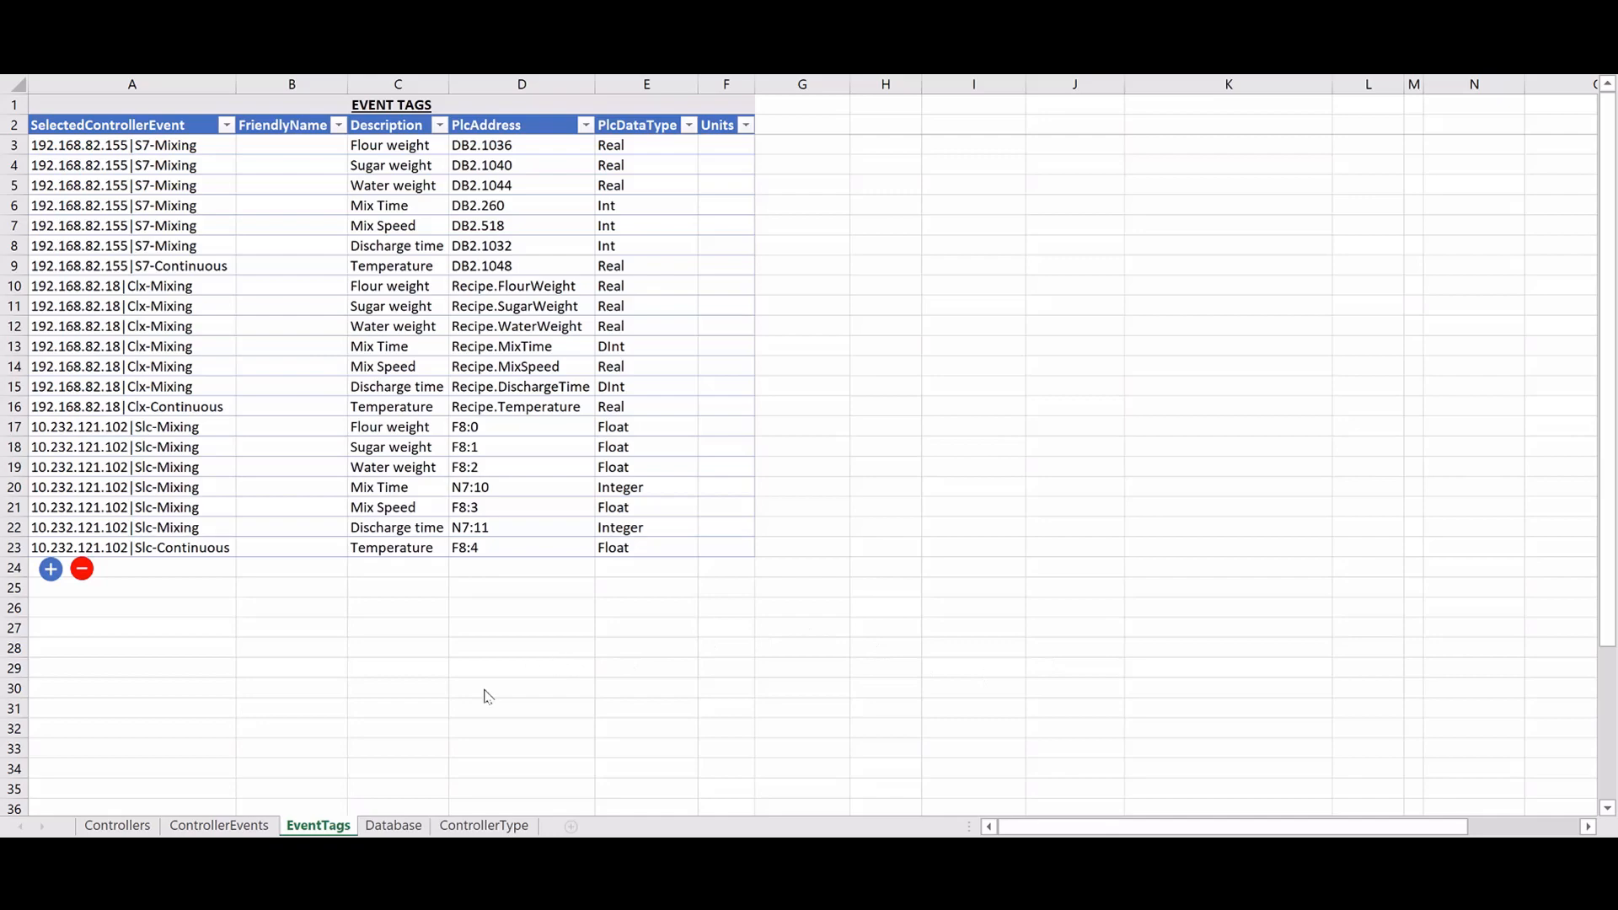
# Review the RemoteConnectionString and RemoteLoggingEnable settings on the Database sheet, and open the ControllerType sheet
pyautogui.click(394, 827)
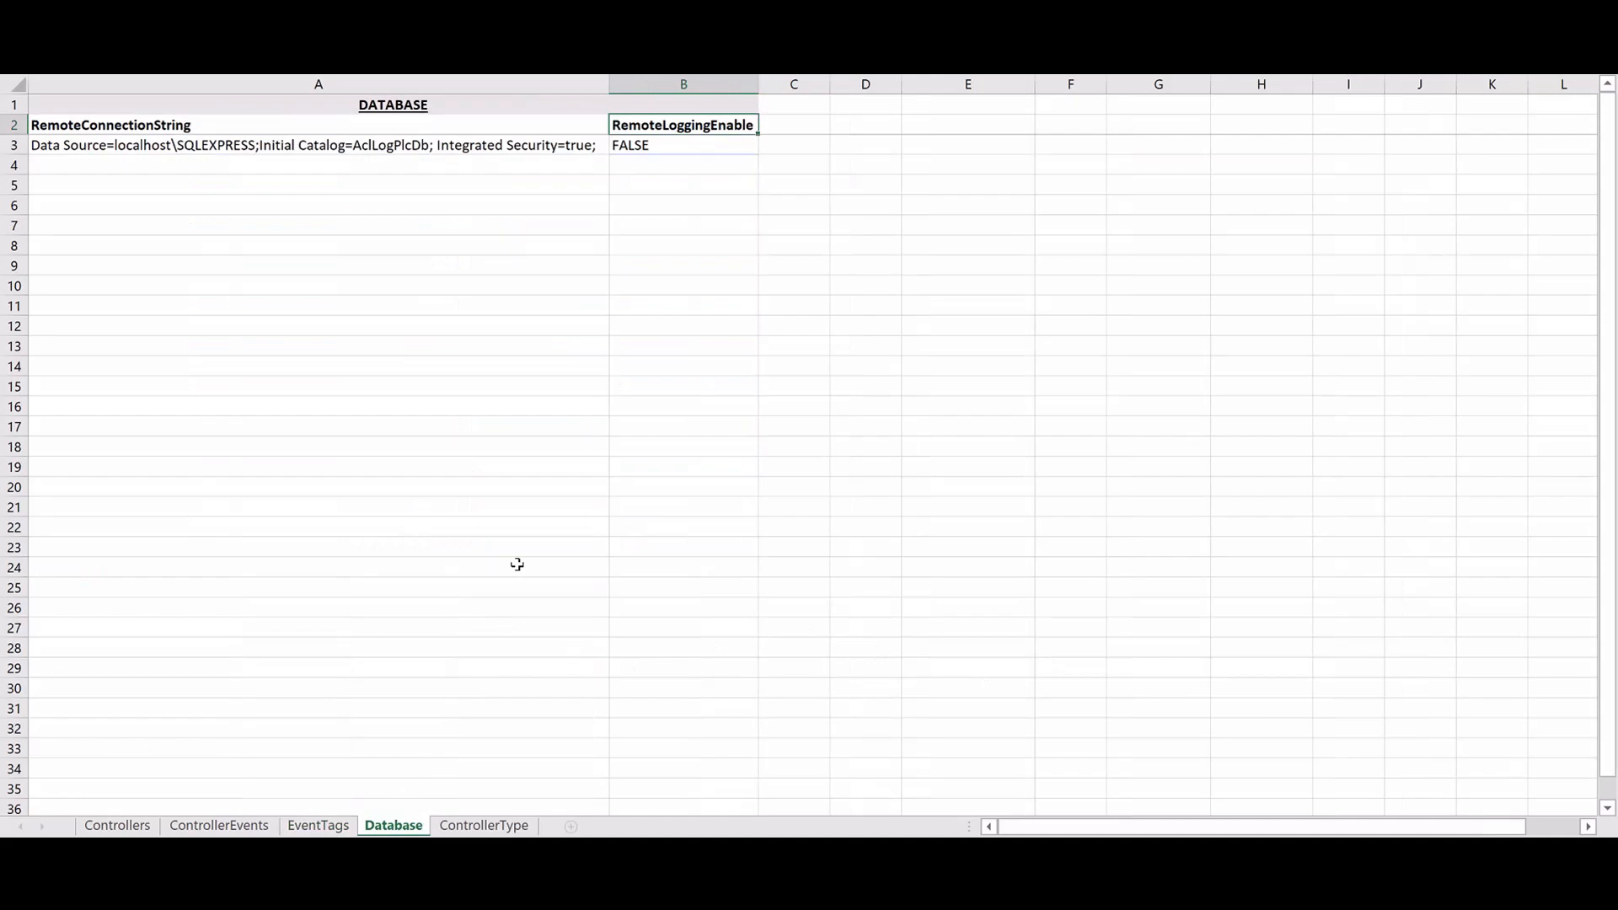
pyautogui.click(414, 146)
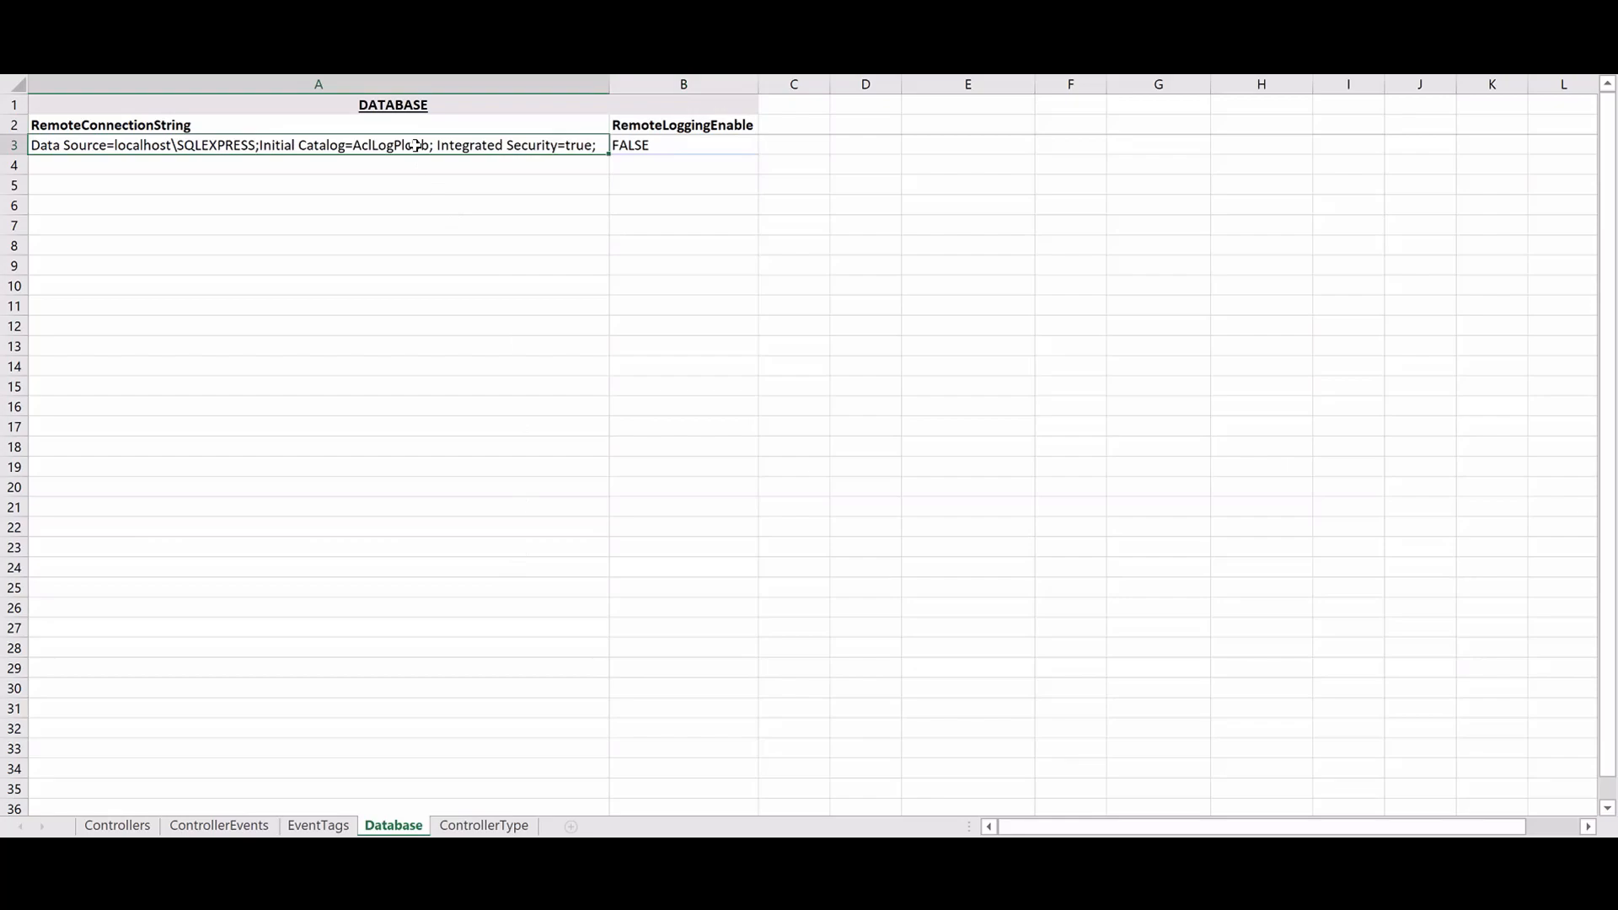
pyautogui.click(707, 148)
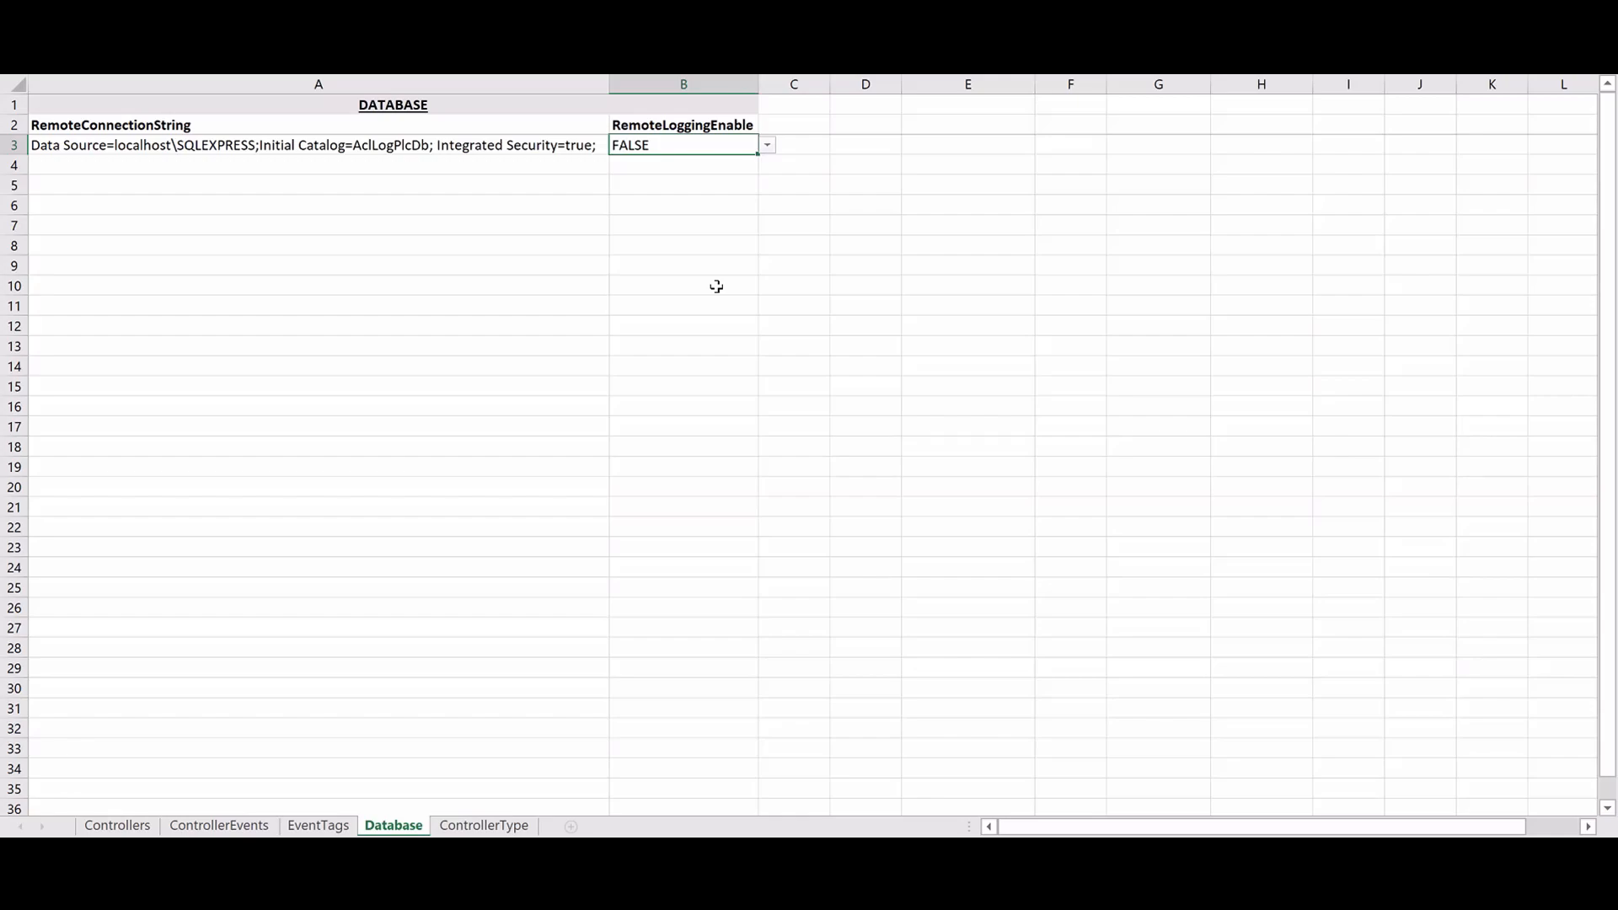
pyautogui.click(484, 825)
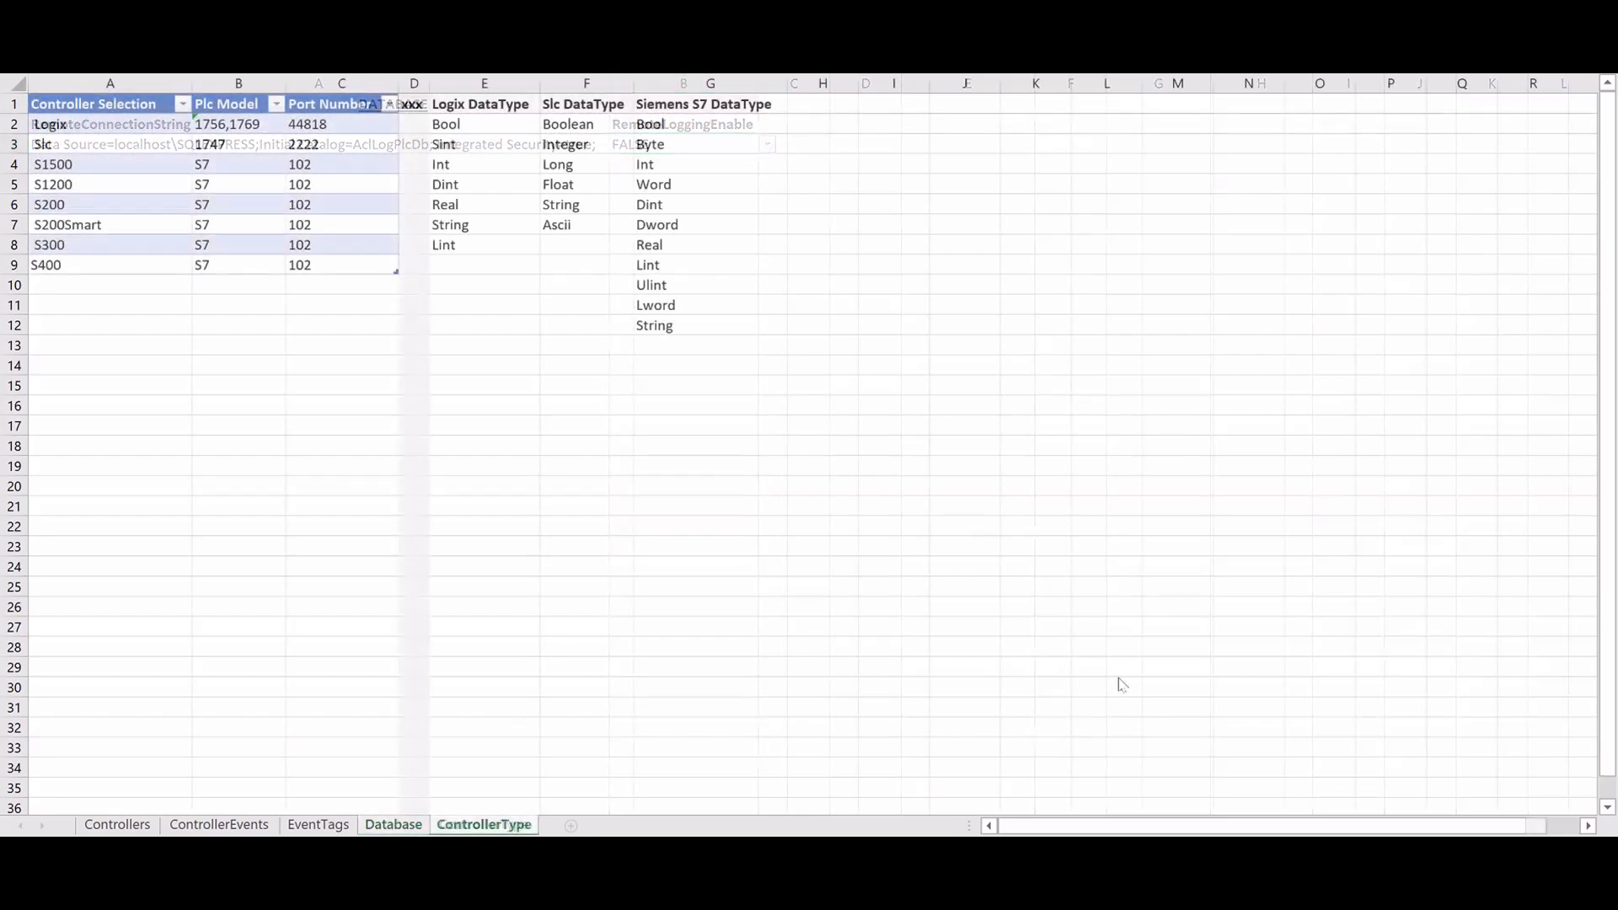